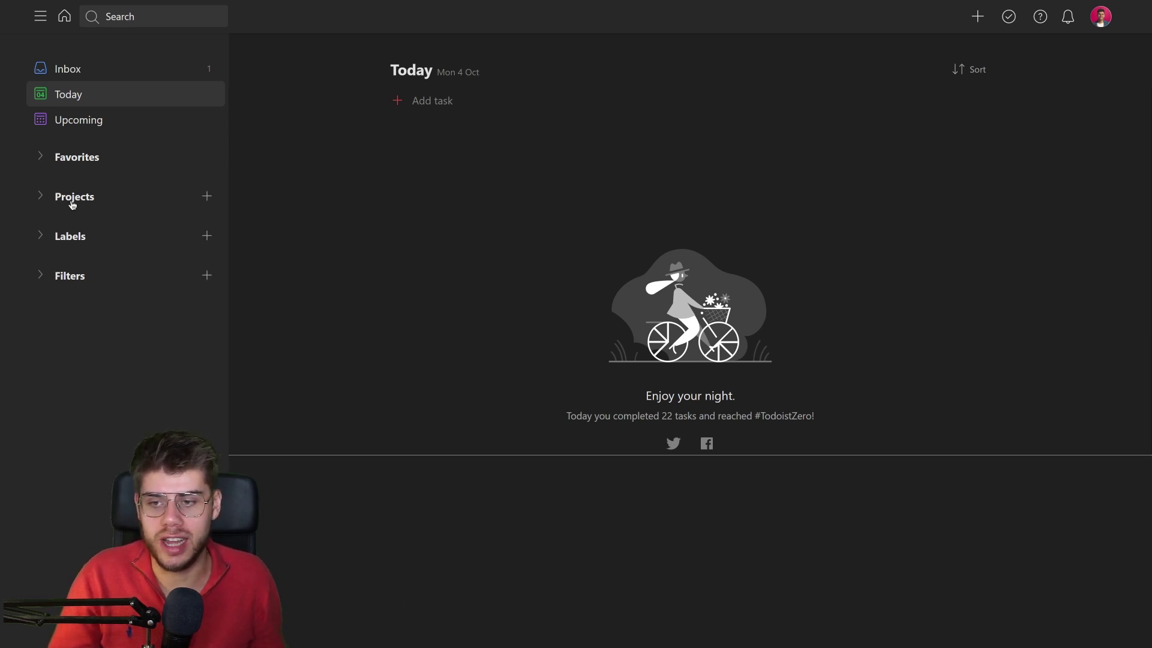
Open Weekly Review from the sidebar's Projects list, then fold the Projects list away.
left_click(40, 196)
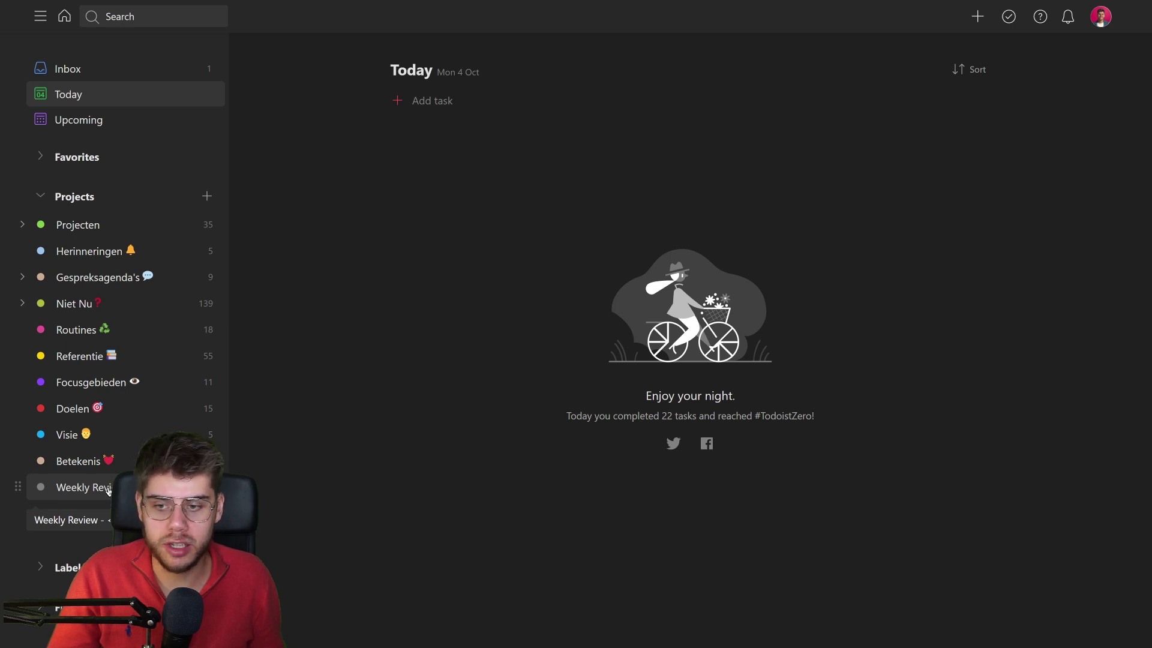
left_click(84, 487)
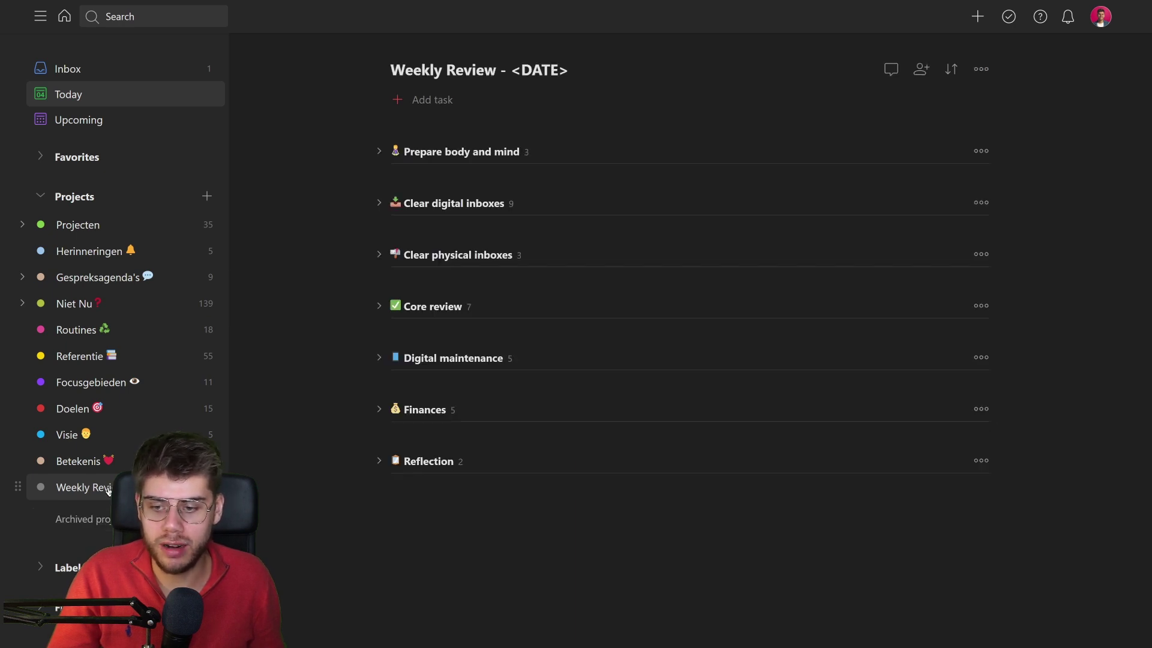
left_click(44, 196)
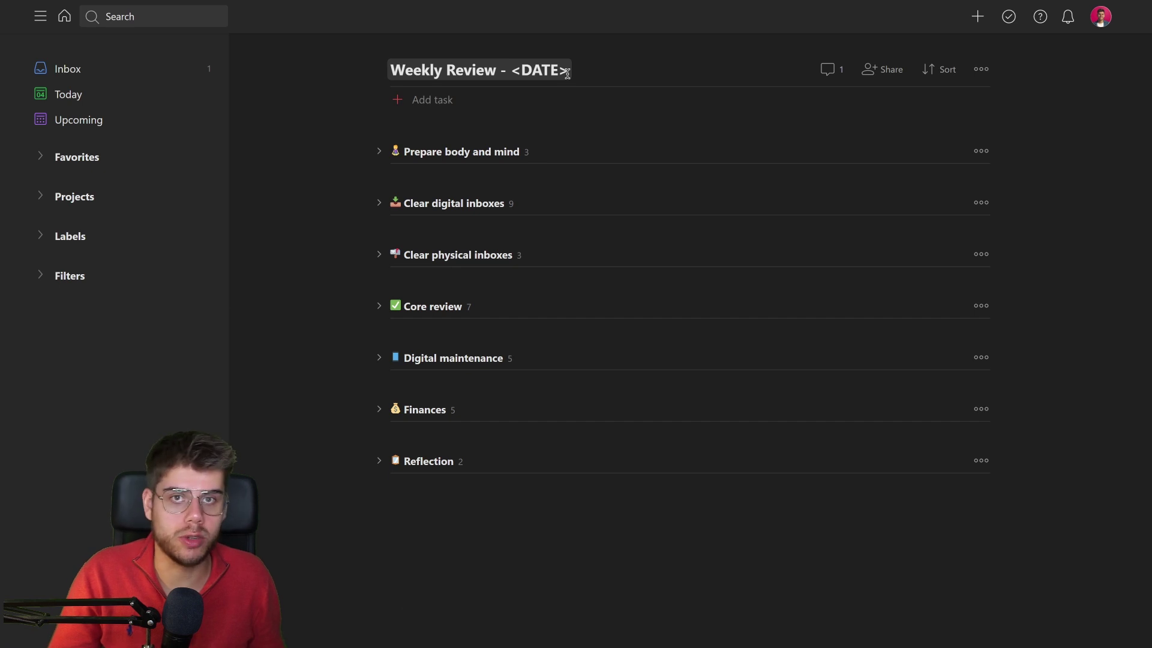
Replace the <DATE> placeholder in the project title with 'Today', giving 'Weekly Review - Today'.
left_click(539, 70)
left_click_drag(513, 71, 602, 74)
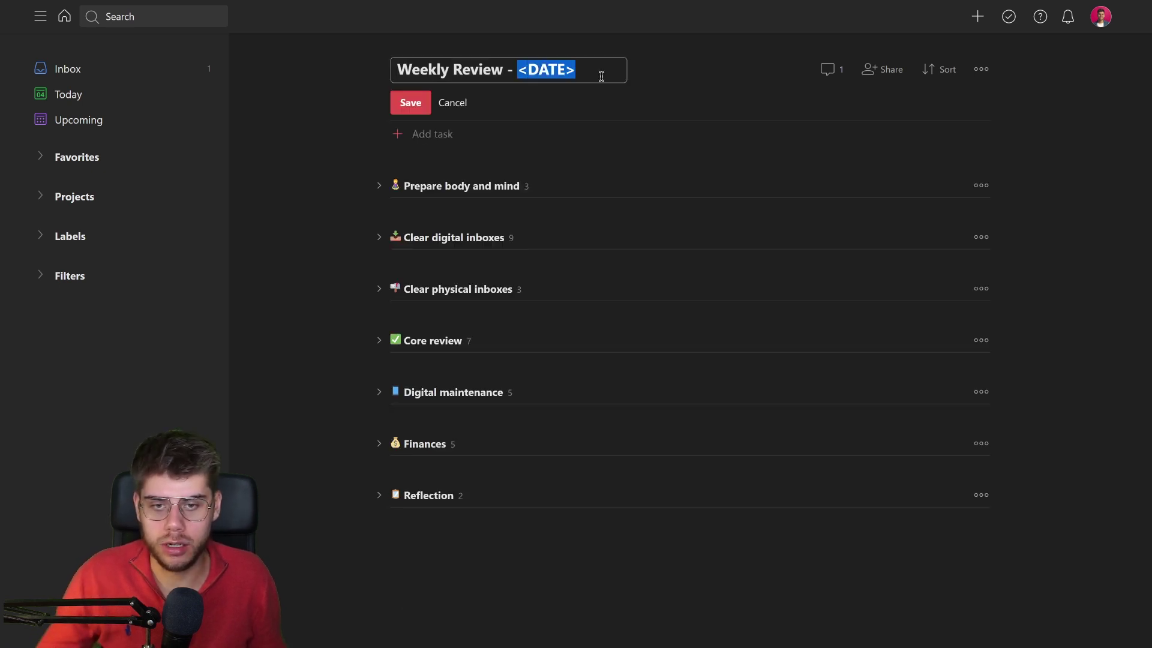
type("Today")
key("Return")
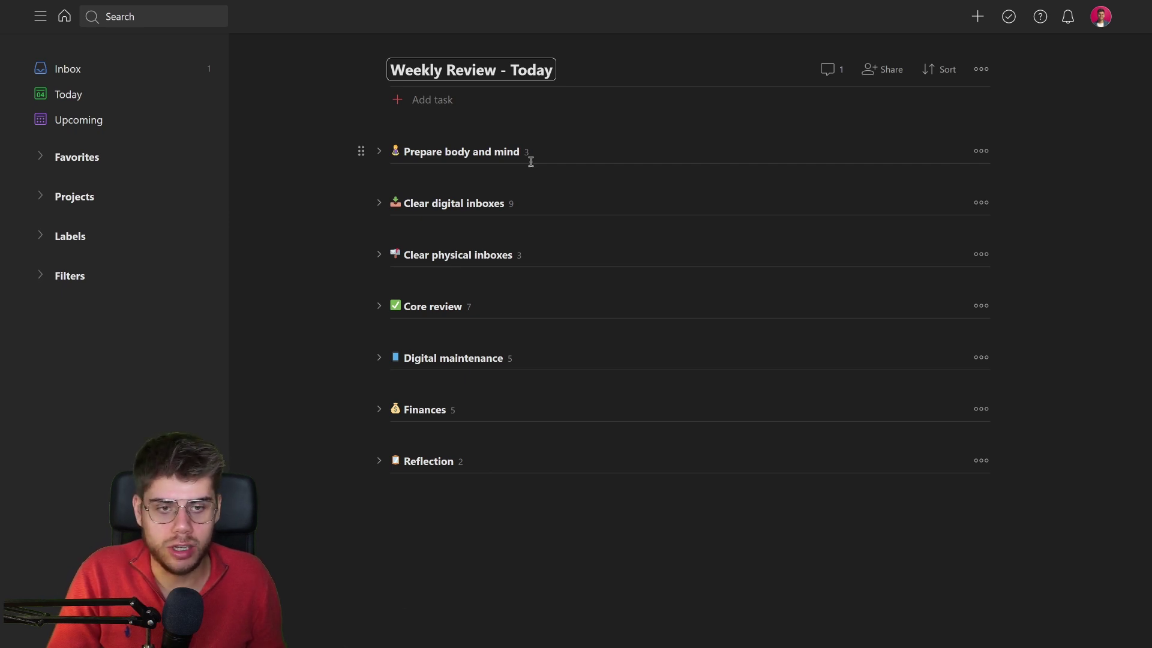
left_click(981, 69)
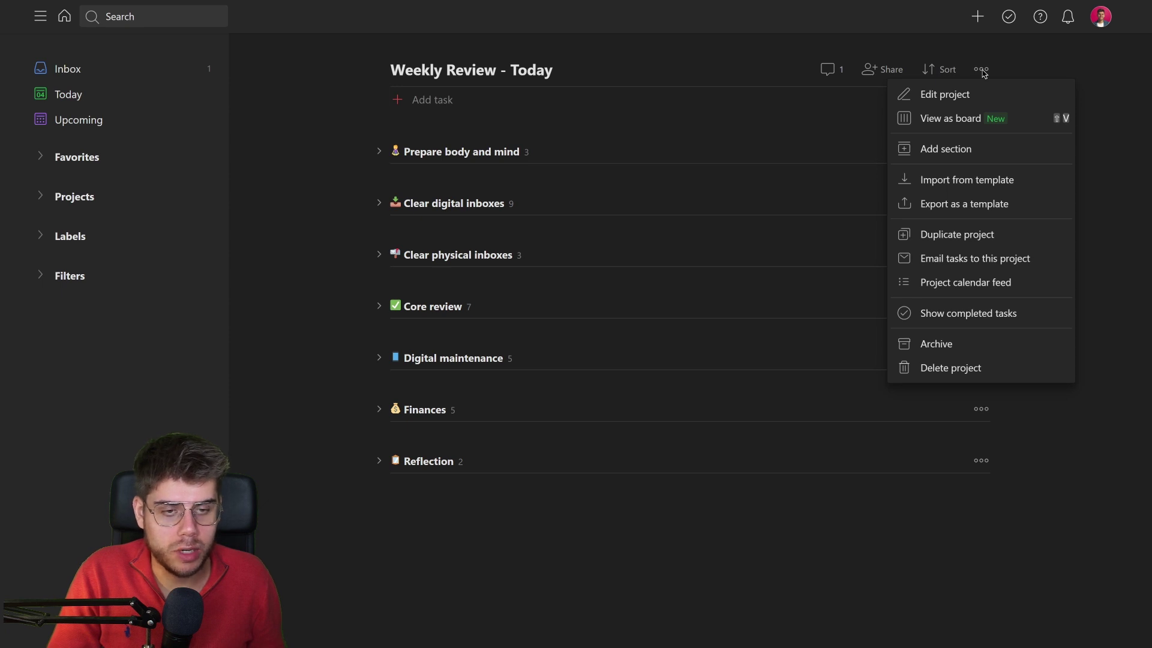
left_click(958, 118)
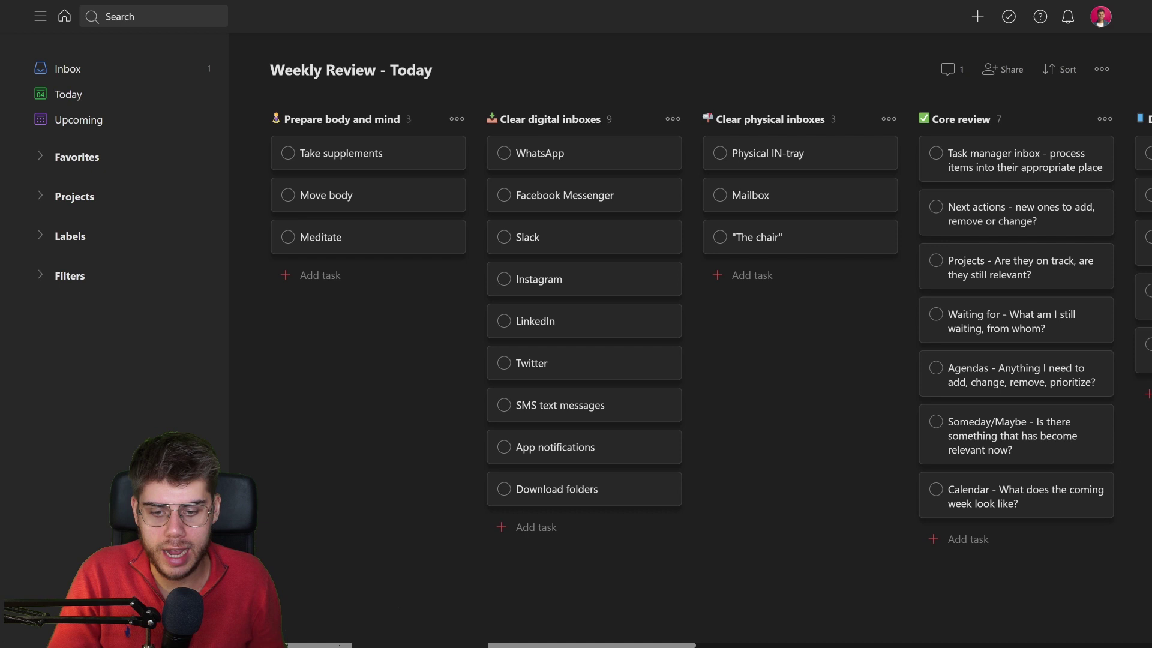
scroll(702, 378, "right", 10)
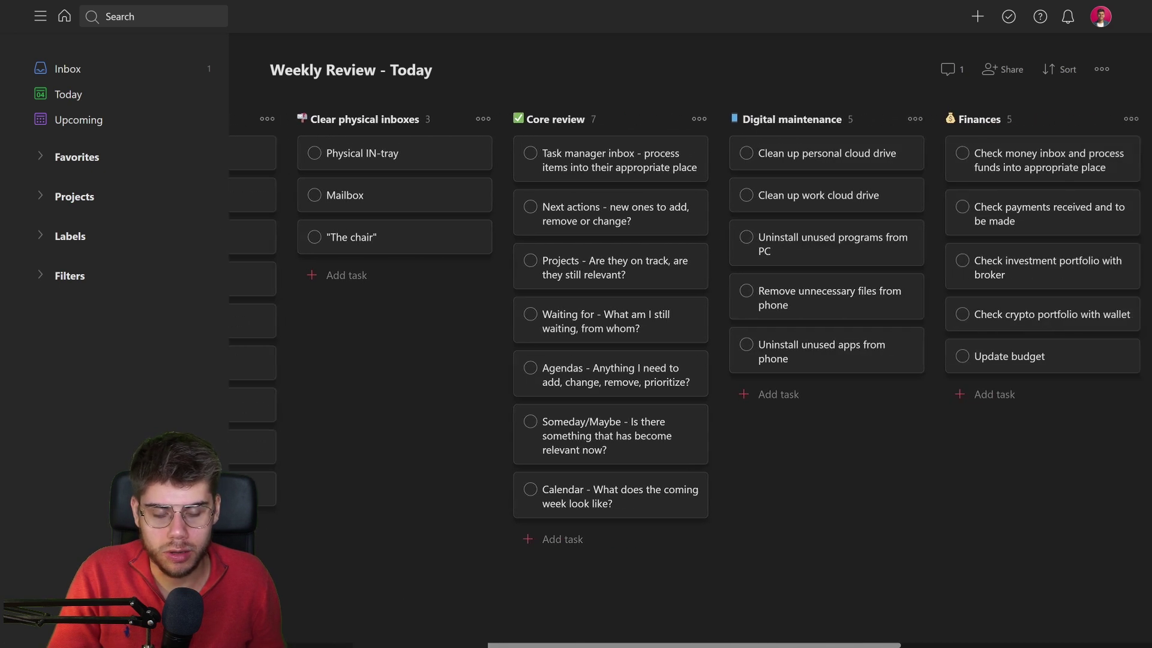
scroll(864, 222, "left", 10)
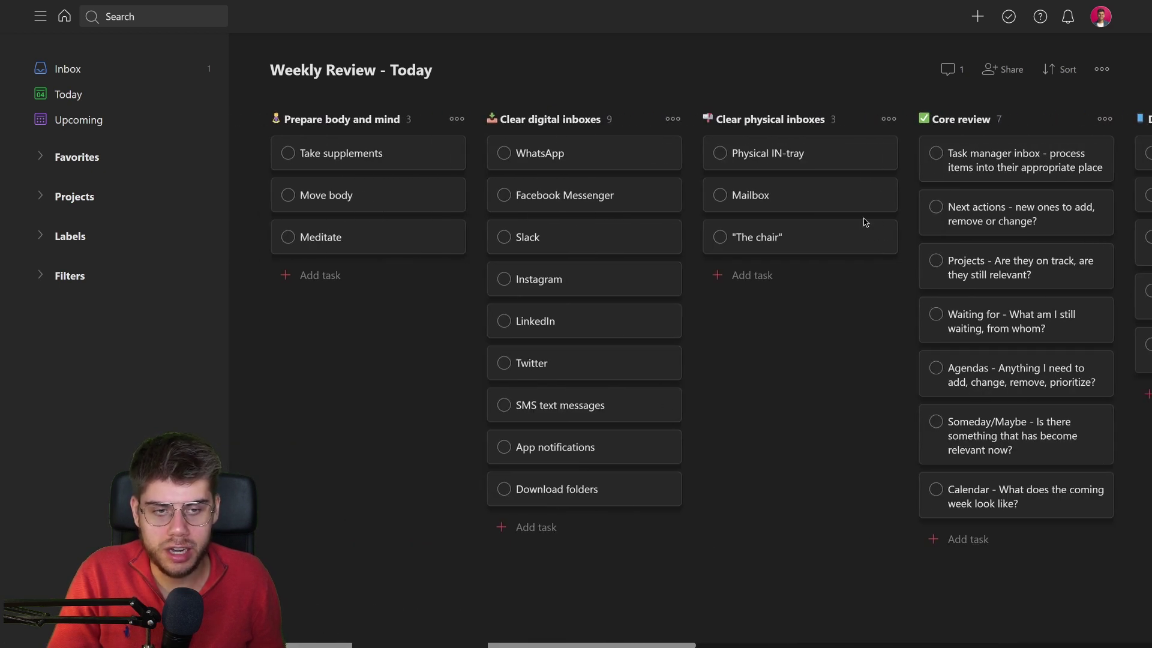
left_click(1102, 69)
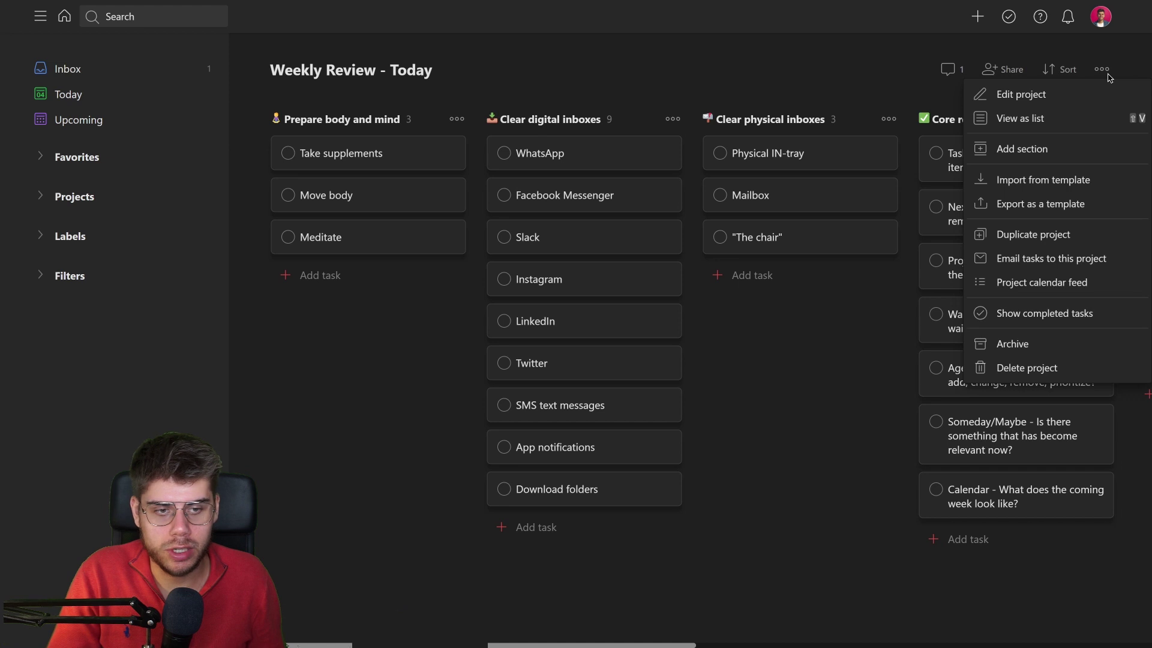
left_click(1074, 118)
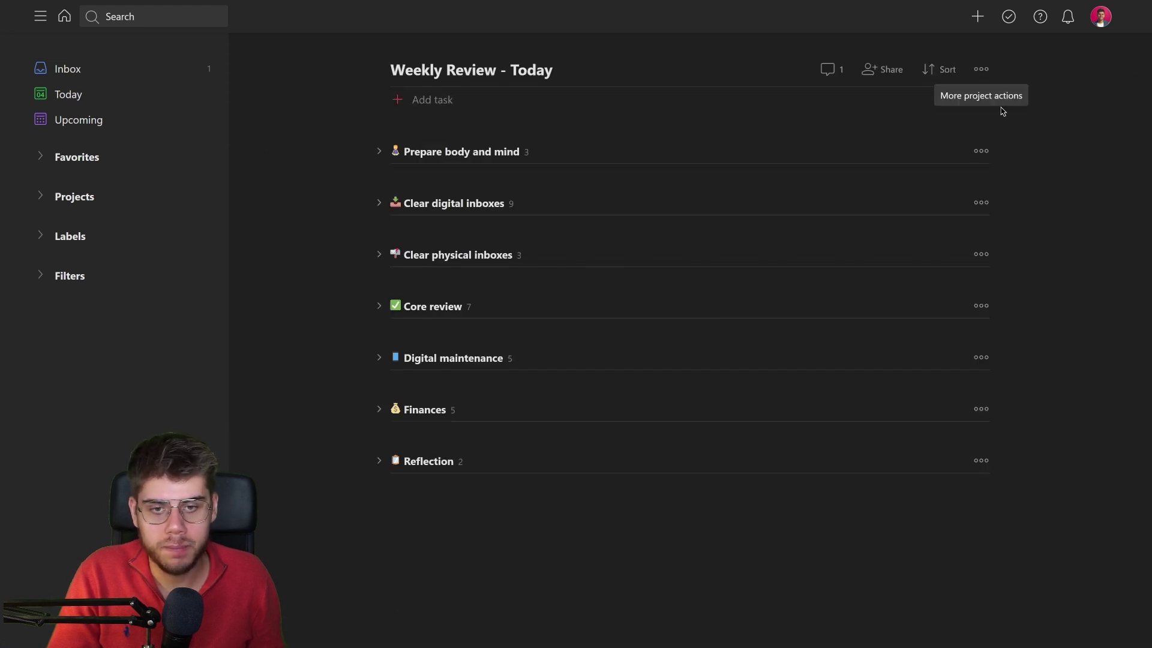
Expand Prepare body and mind to show Take supplements, Move body and Meditate.
left_click(380, 153)
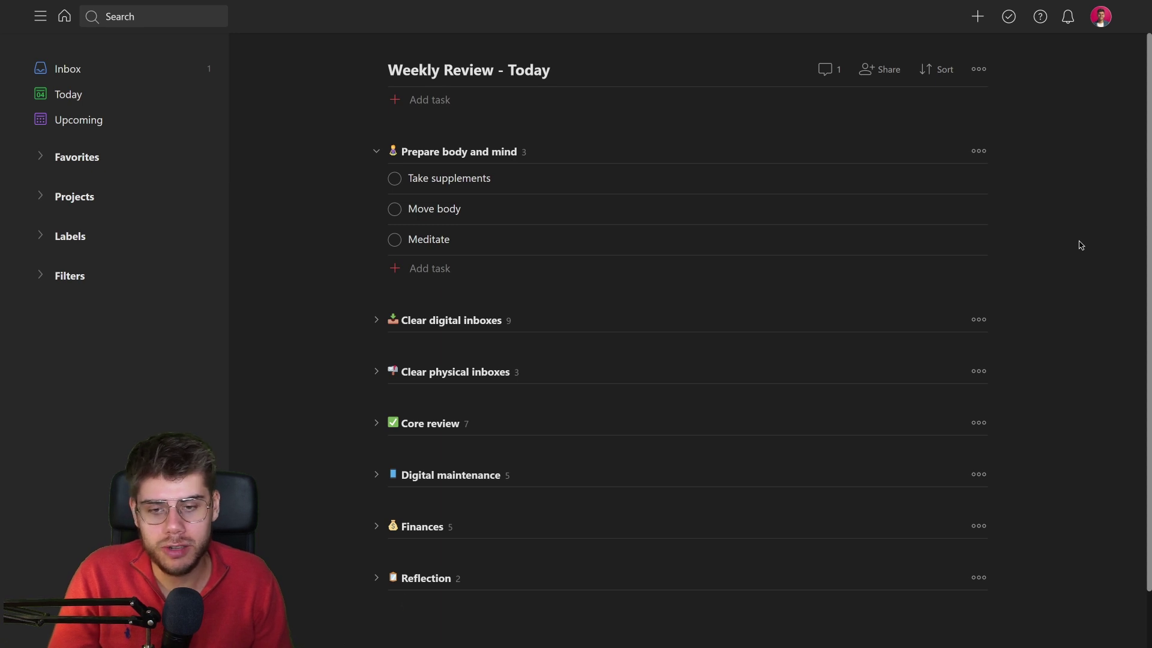
Add the task 'Add it like this' to Prepare body and mind, bringing it to four tasks.
left_click(430, 269)
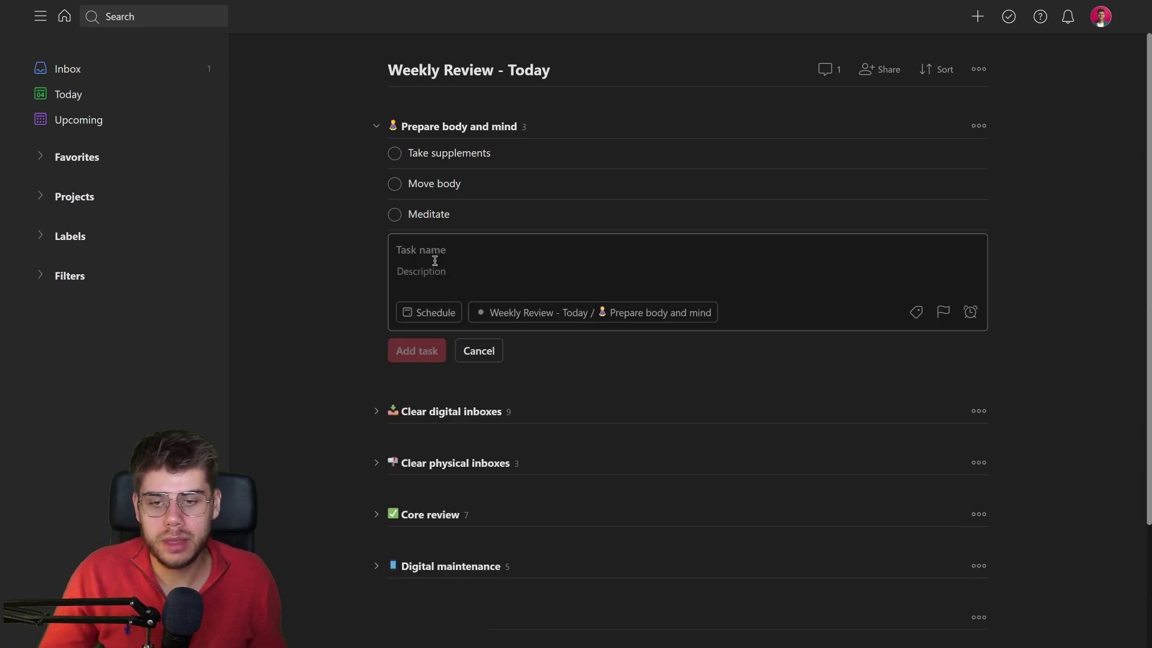
type("Add it like this")
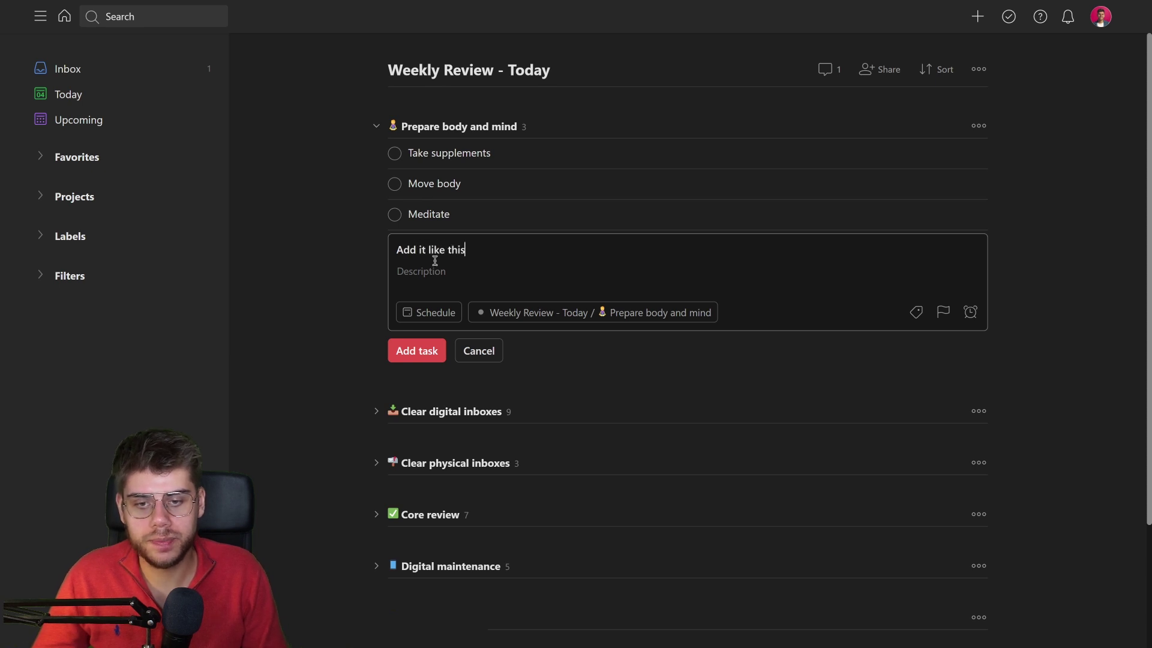
key("Return")
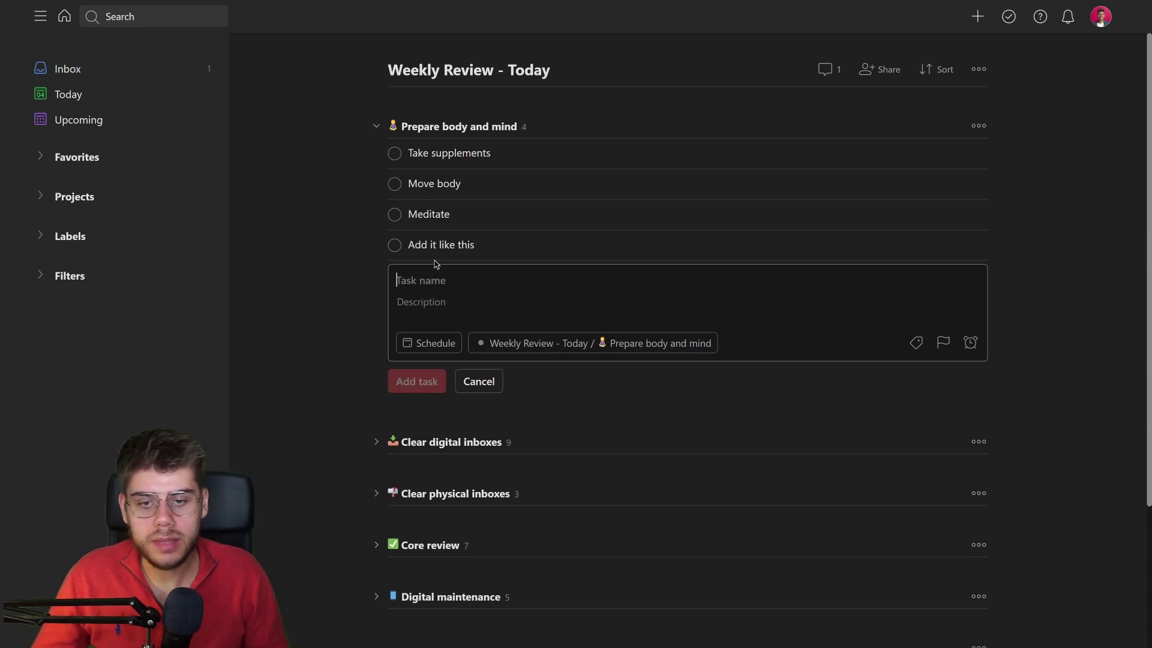
left_click(376, 133)
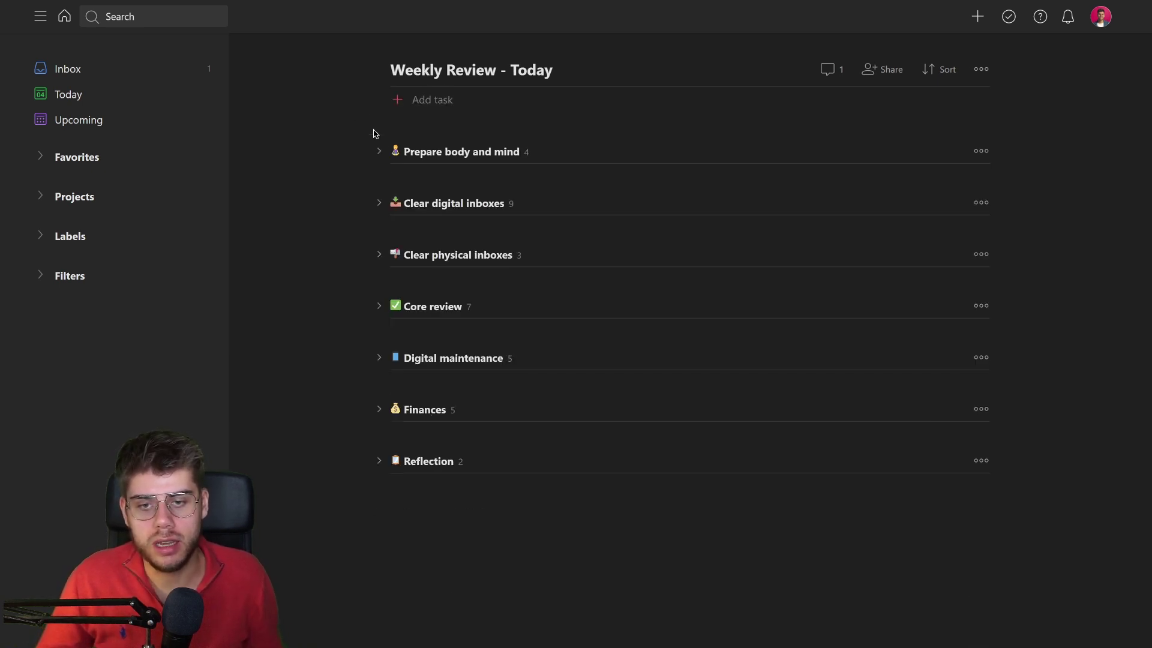
left_click(378, 153)
left_click(378, 153)
left_click(378, 154)
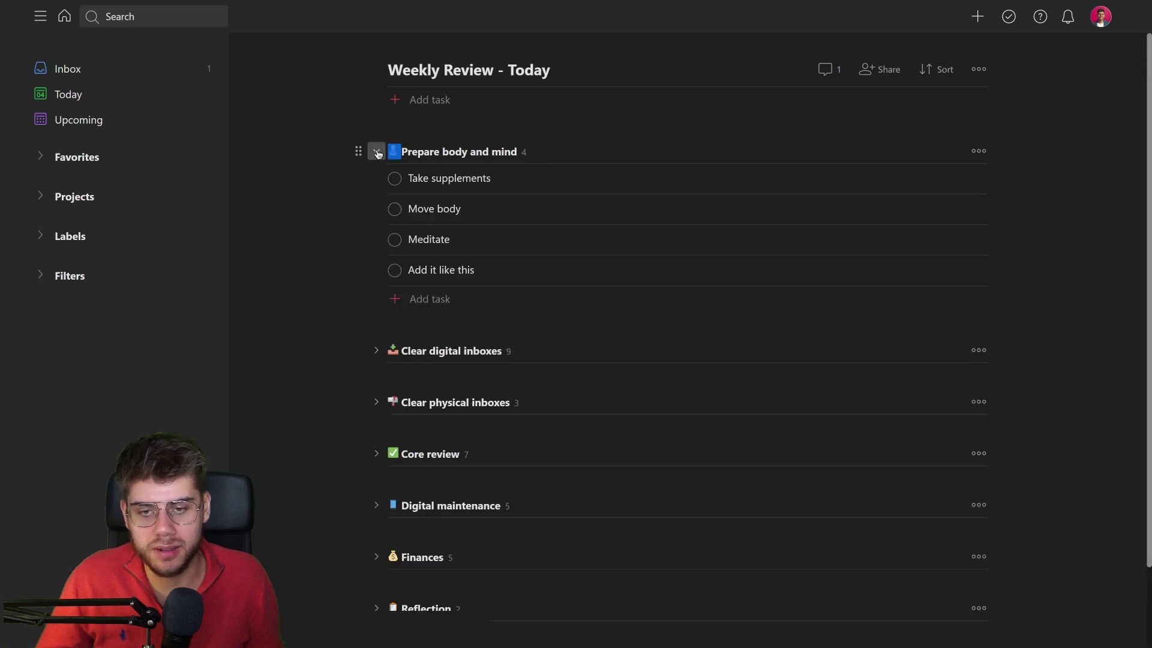
Complete Take supplements, Move body, Meditate and Add it like this, with completed tasks shown.
left_click(395, 180)
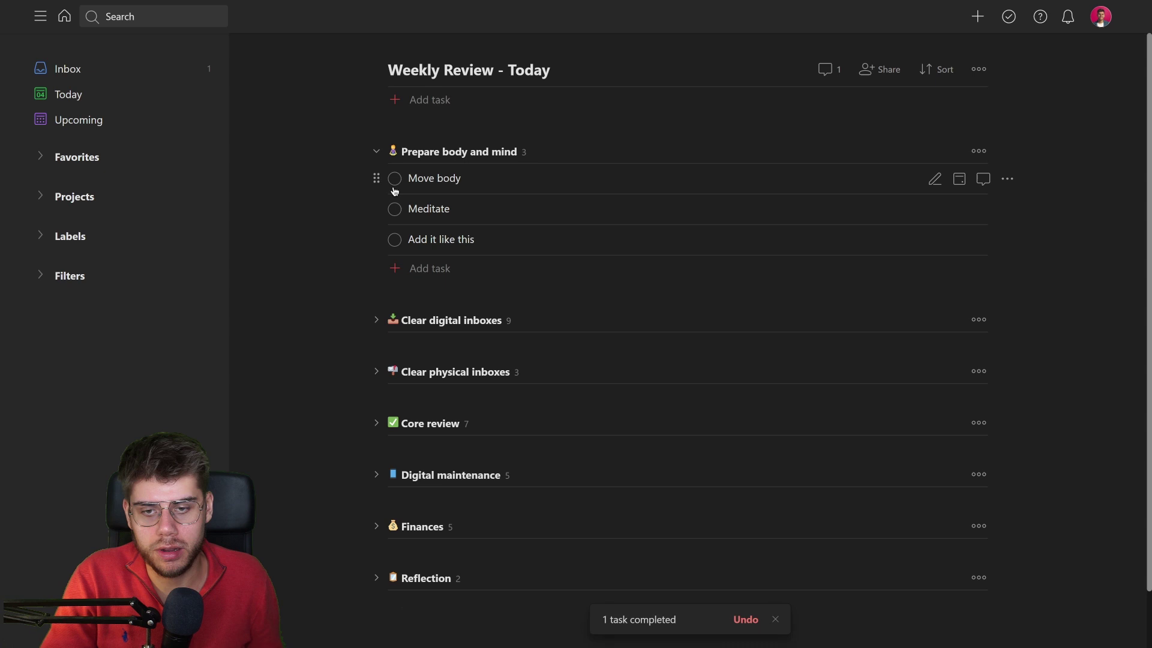
left_click(395, 179)
left_click(395, 179)
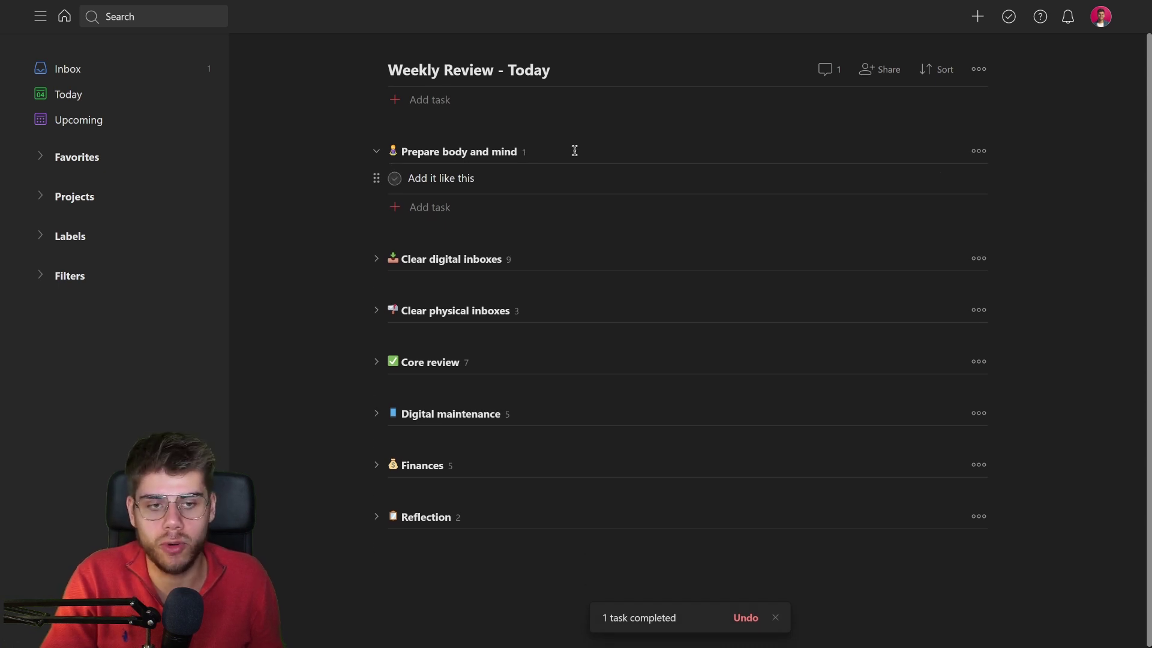
left_click(980, 67)
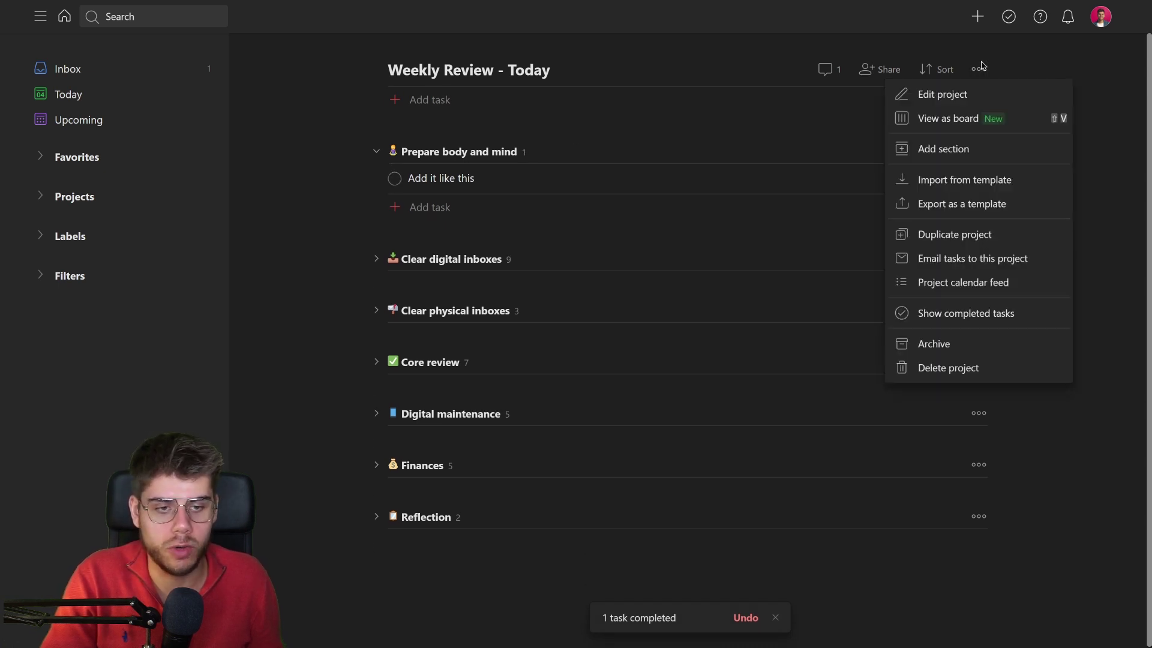
left_click(959, 320)
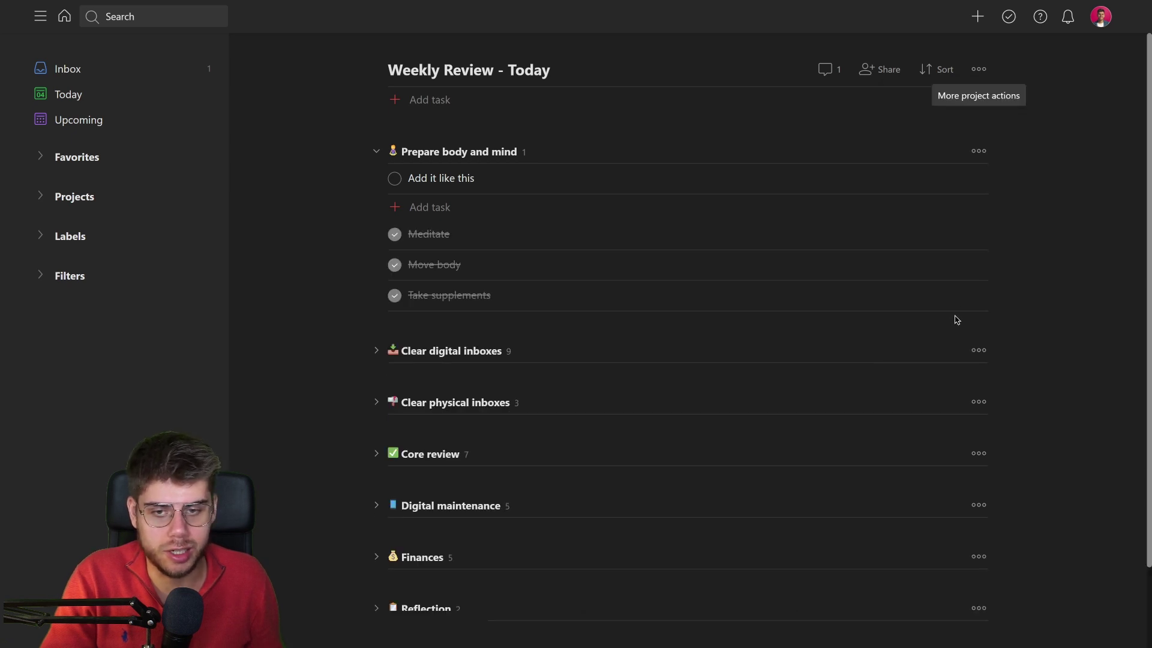
left_click(394, 178)
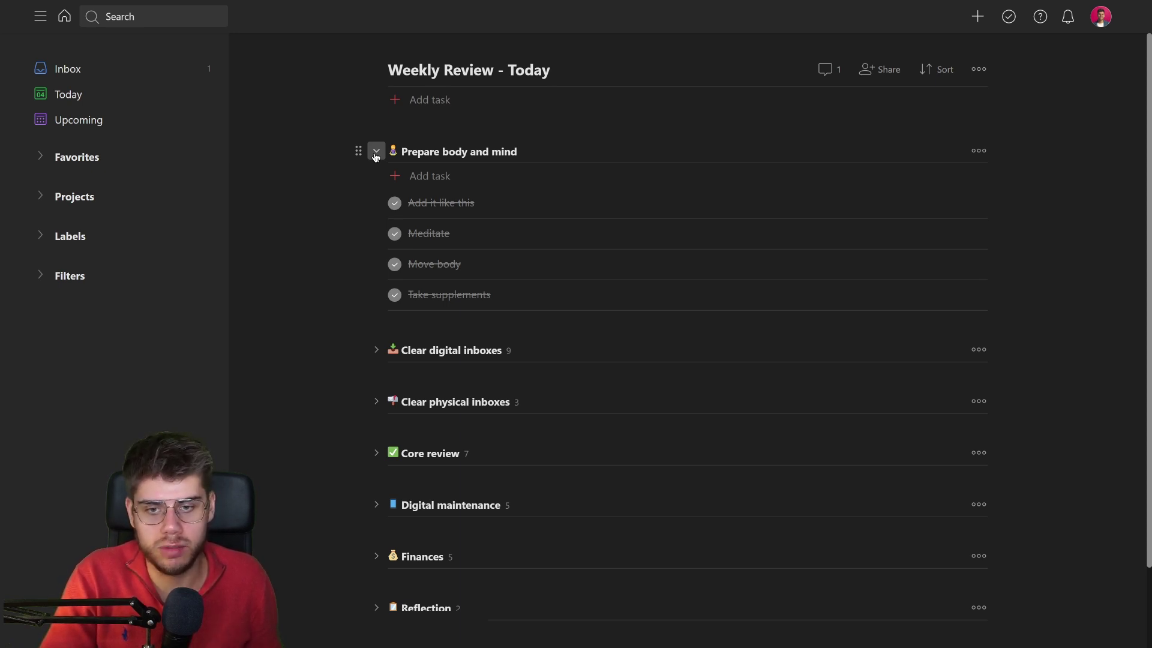
Fold Prepare body and mind and expand Clear digital inboxes to list its nine tasks.
left_click(375, 153)
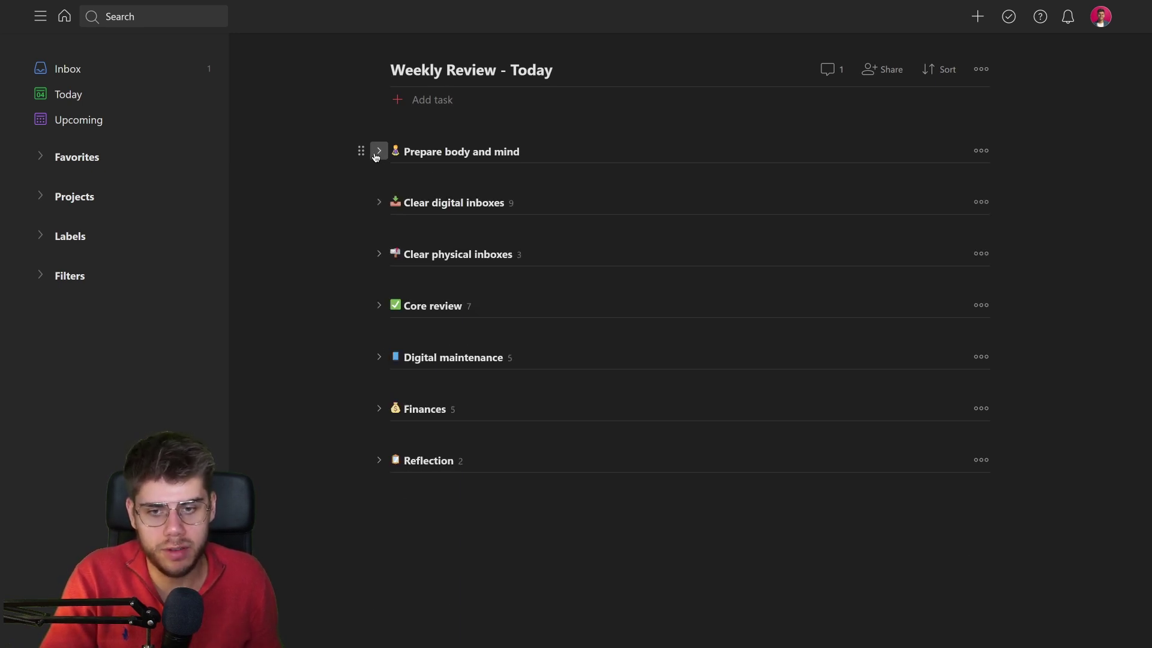
left_click(376, 203)
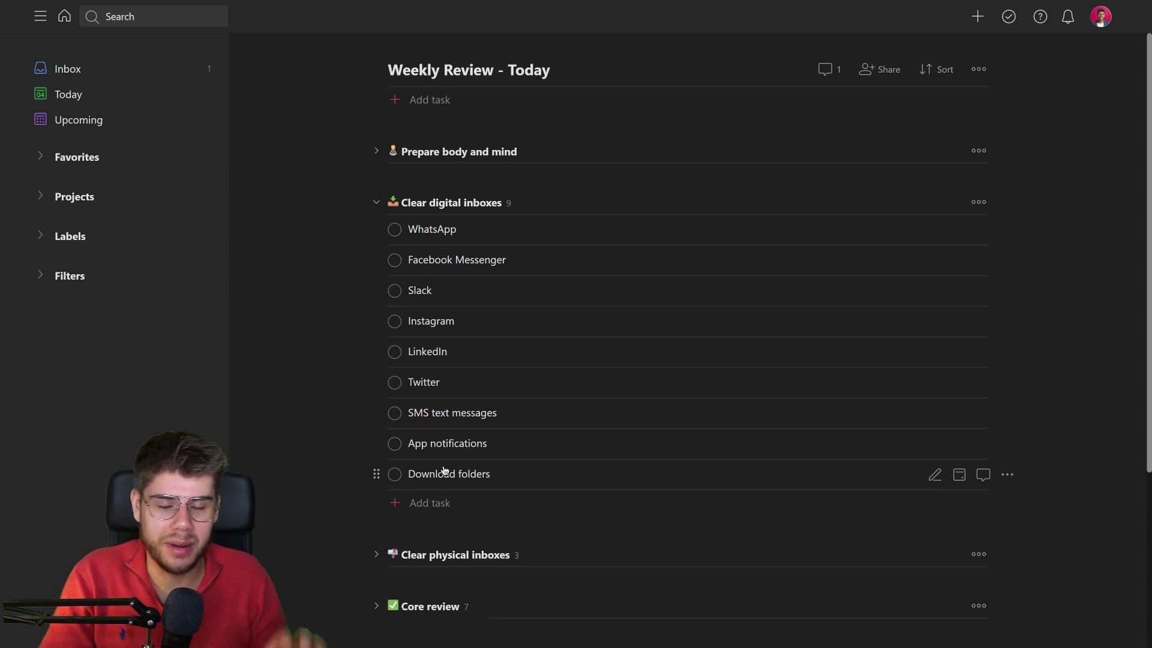
Fold Clear digital inboxes and expand Clear physical inboxes: Physical IN-tray, Mailbox, 'The chair'.
left_click(383, 203)
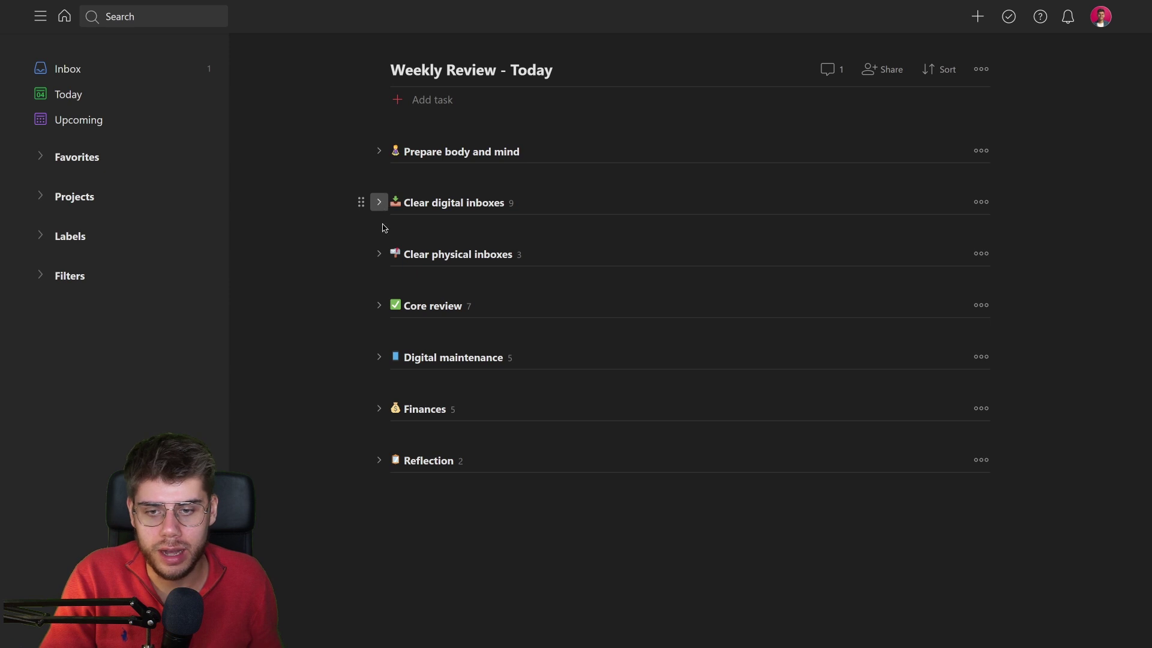
left_click(379, 255)
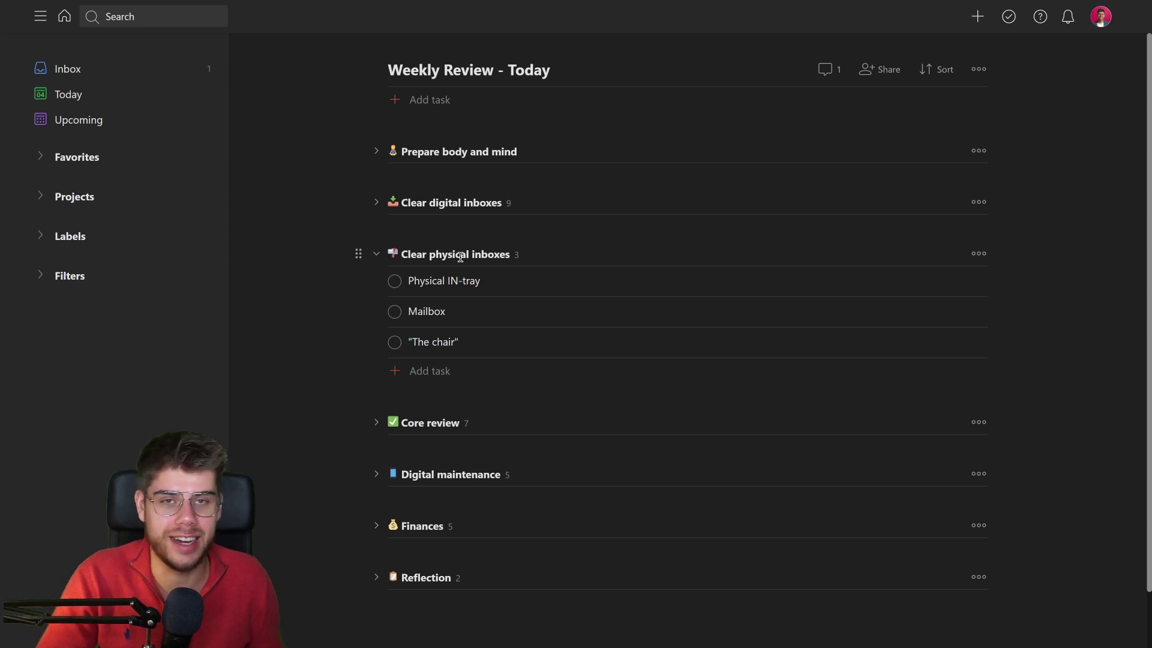
Fold Clear physical inboxes and expand Core review's seven tasks, Task manager inbox to Calendar.
left_click(377, 254)
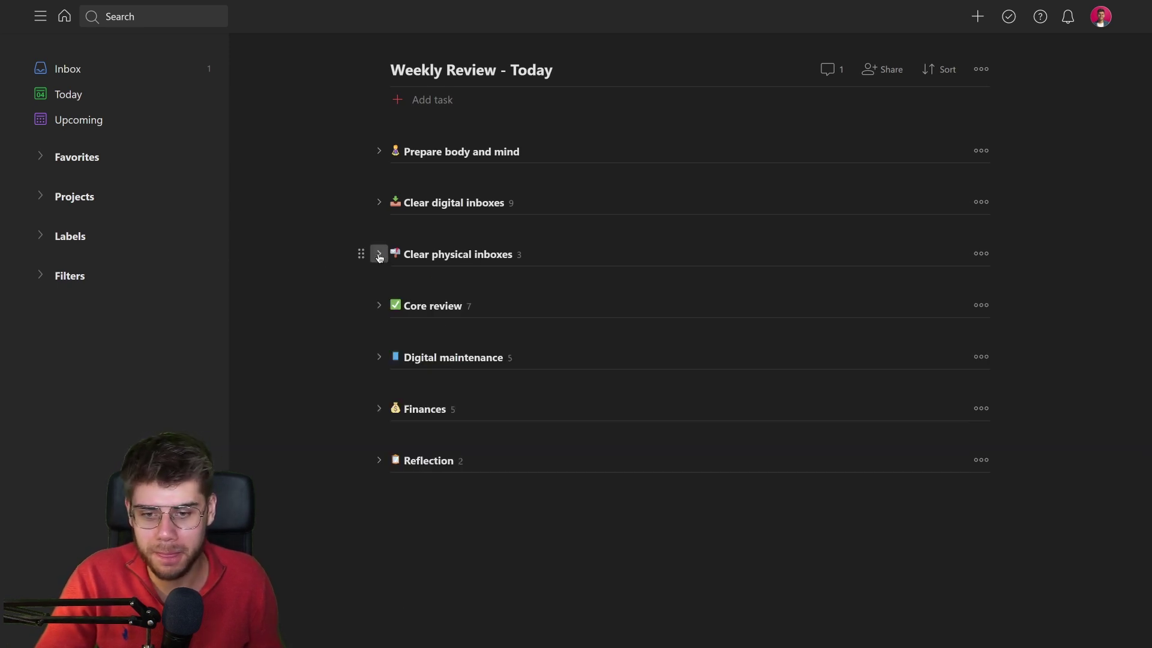
left_click(379, 307)
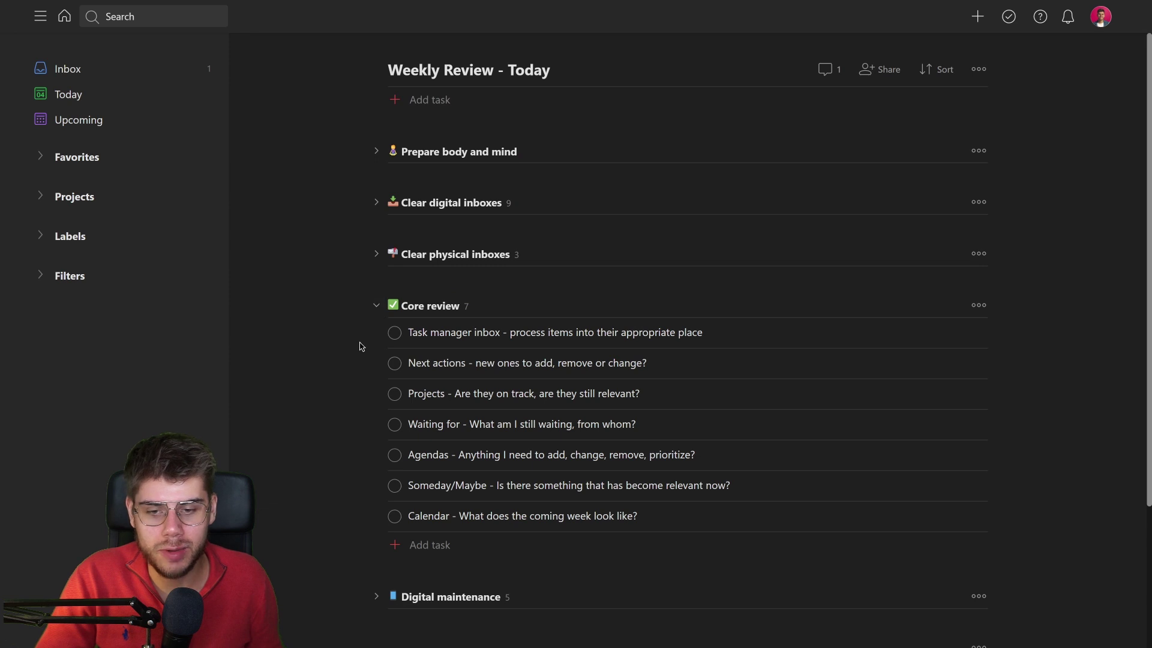
scroll(360, 351, "down", 1)
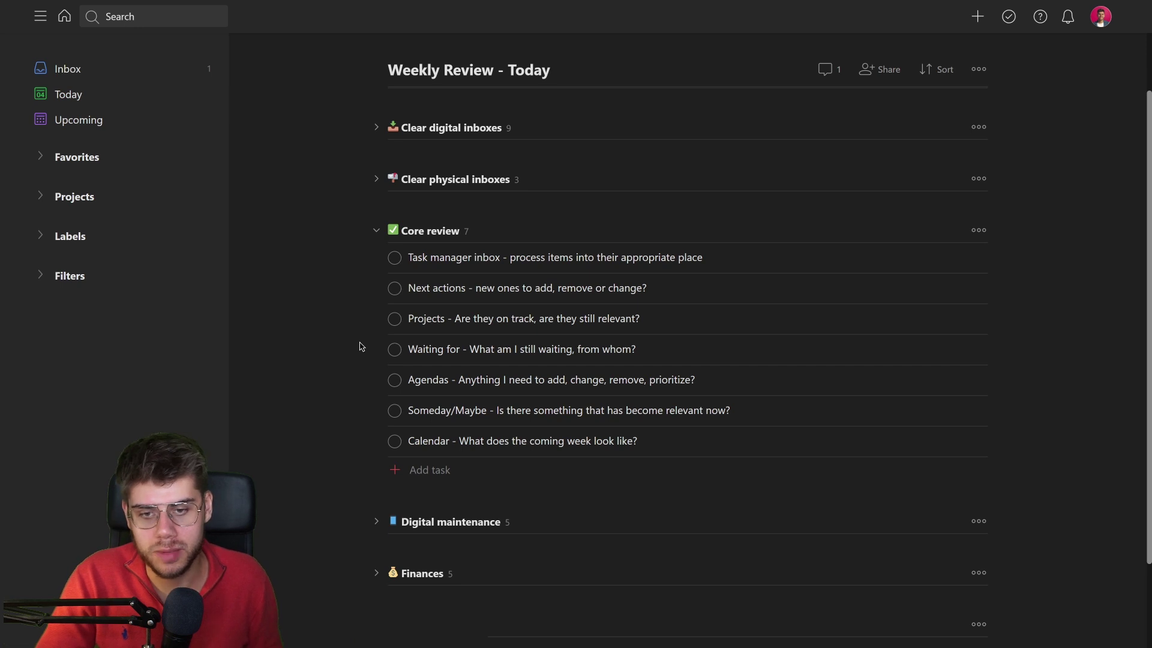
left_click(377, 128)
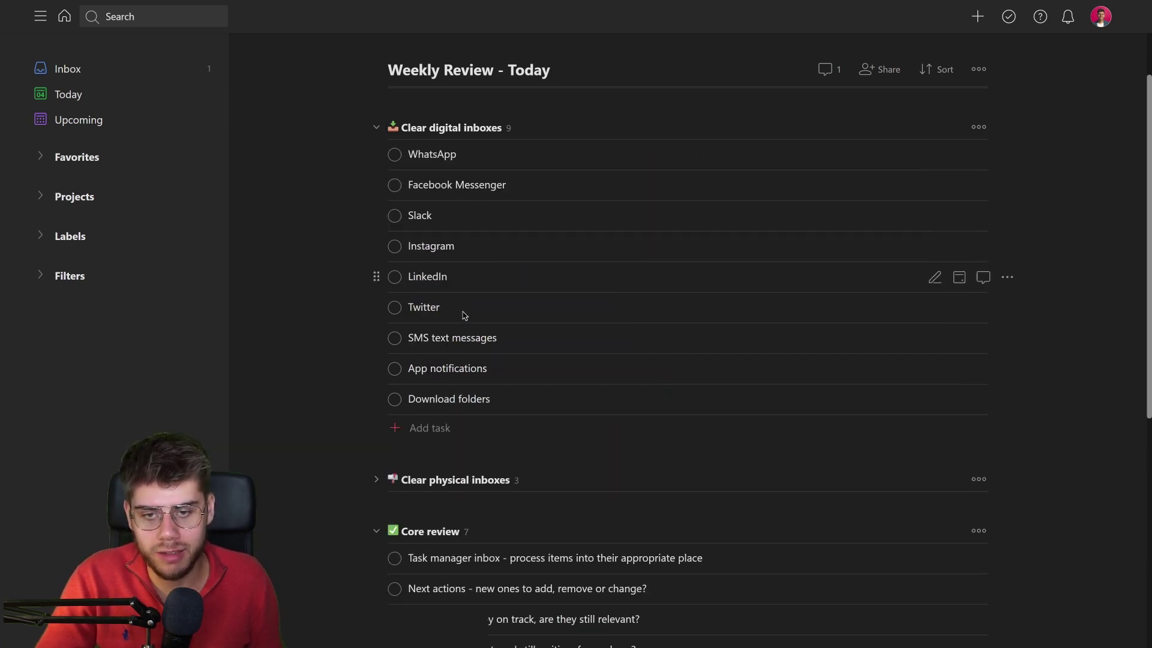
left_click(377, 128)
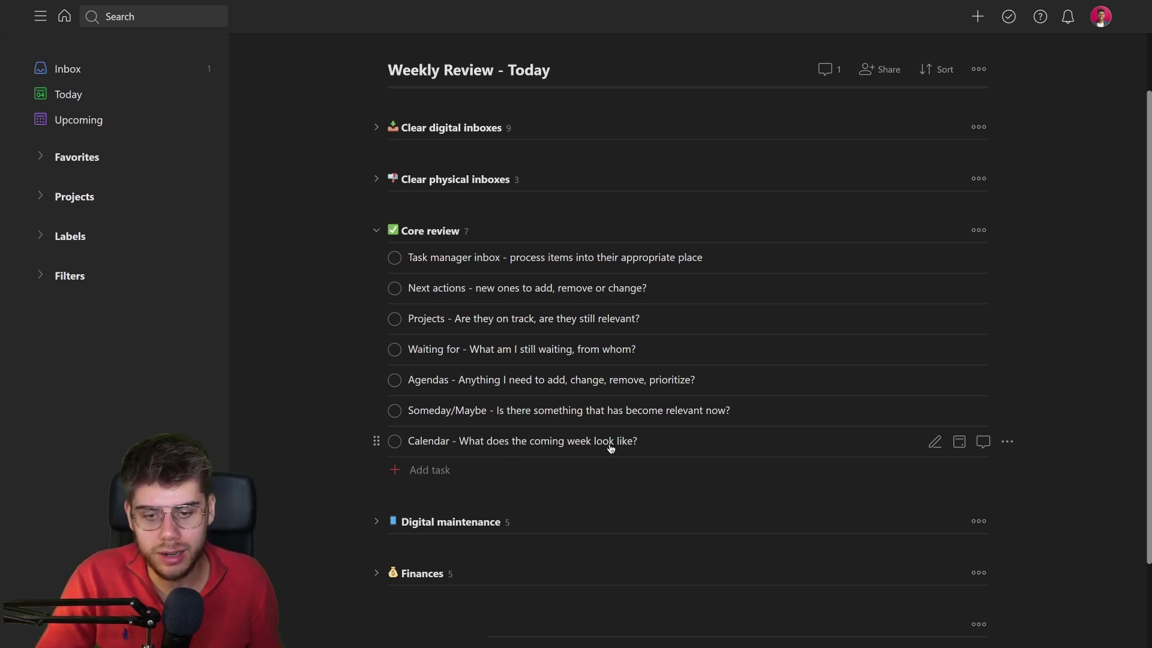
Fold Core review and expand Digital maintenance to show its five cleanup tasks.
left_click(376, 231)
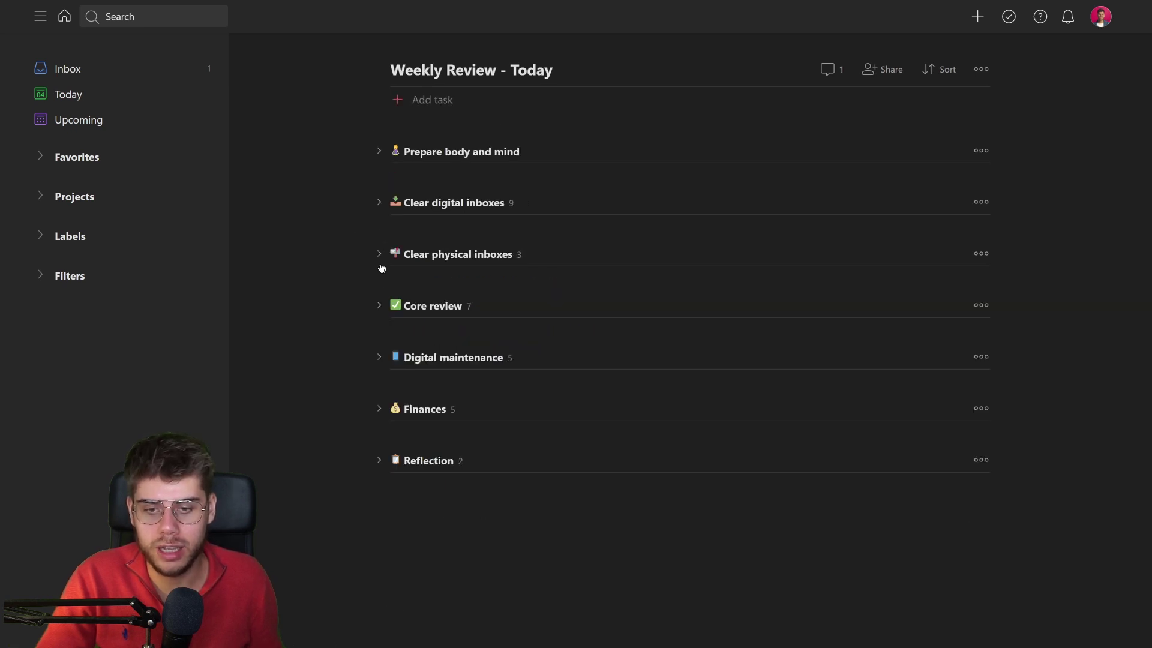
left_click(379, 358)
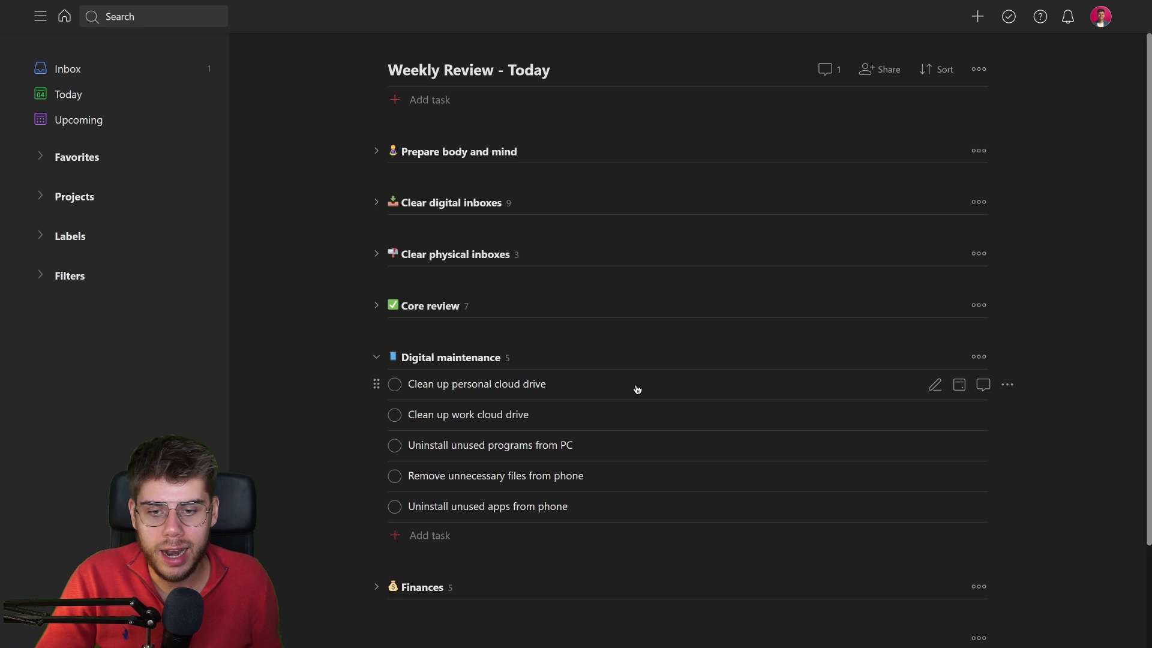
scroll(636, 389, "down", 2)
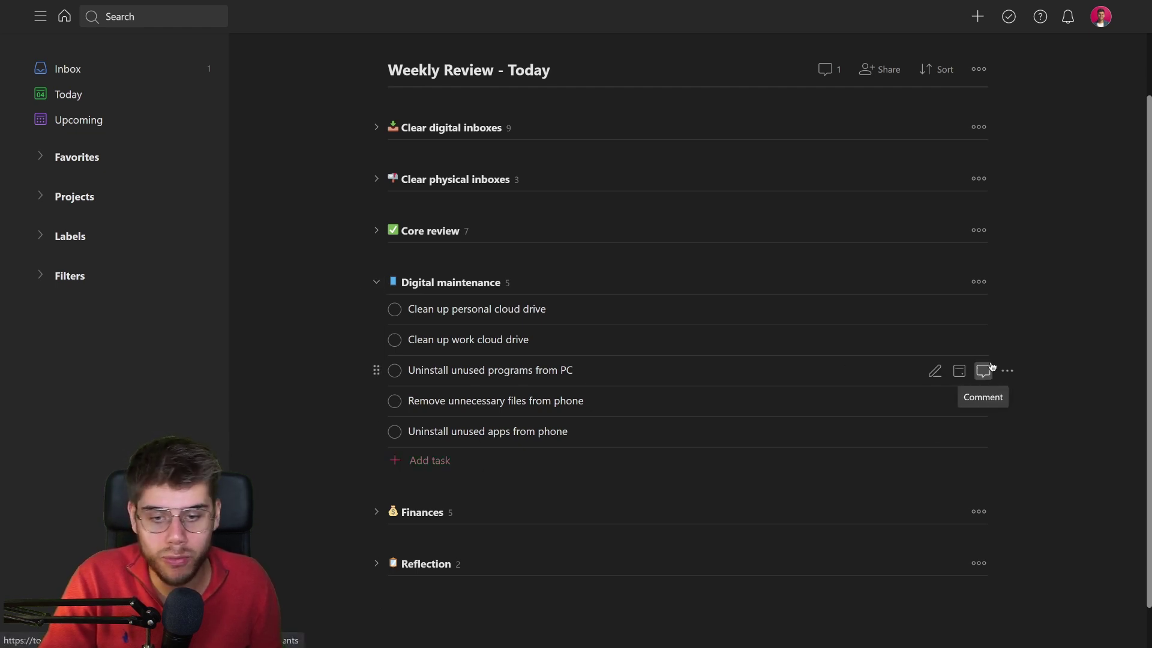
Fold Digital maintenance and expand Finances, from checking the money inbox to Update budget.
left_click(378, 282)
left_click(378, 409)
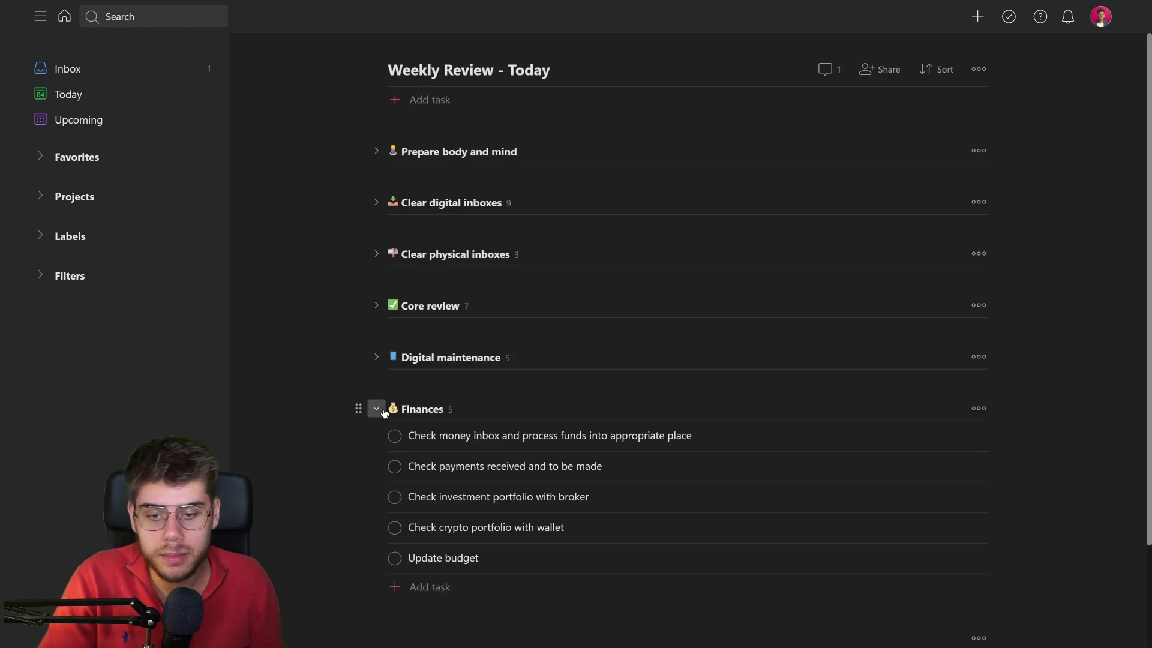
scroll(551, 376, "down", 3)
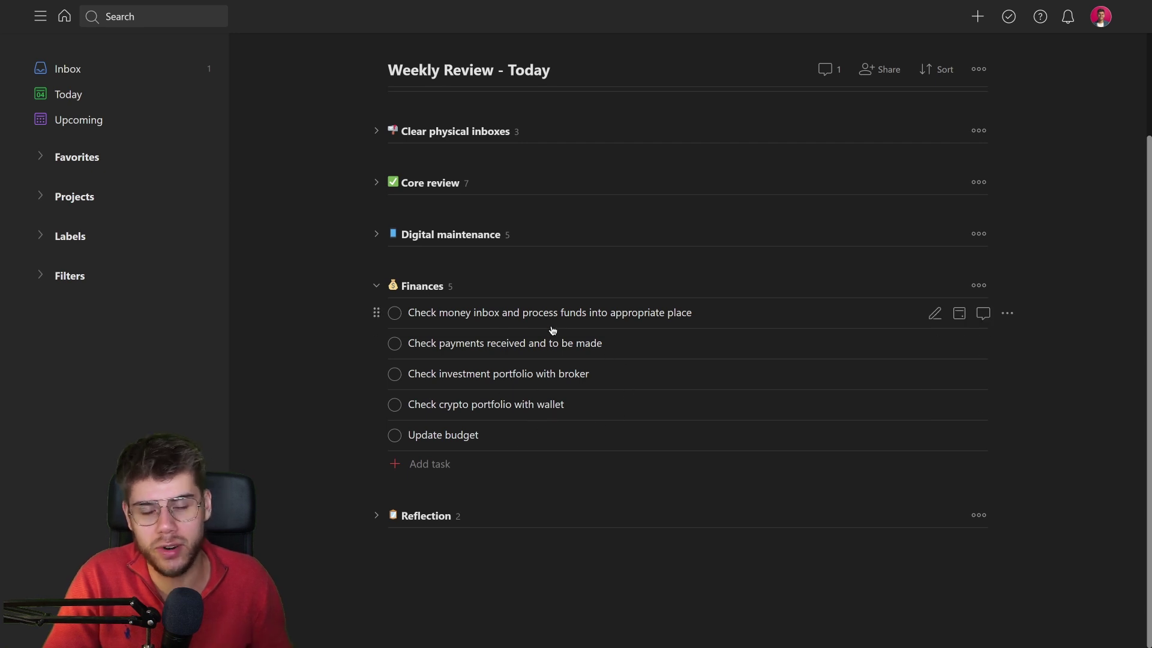
Expand Reflection and post the comment 'Write it here' on What went well this week?
left_click(377, 286)
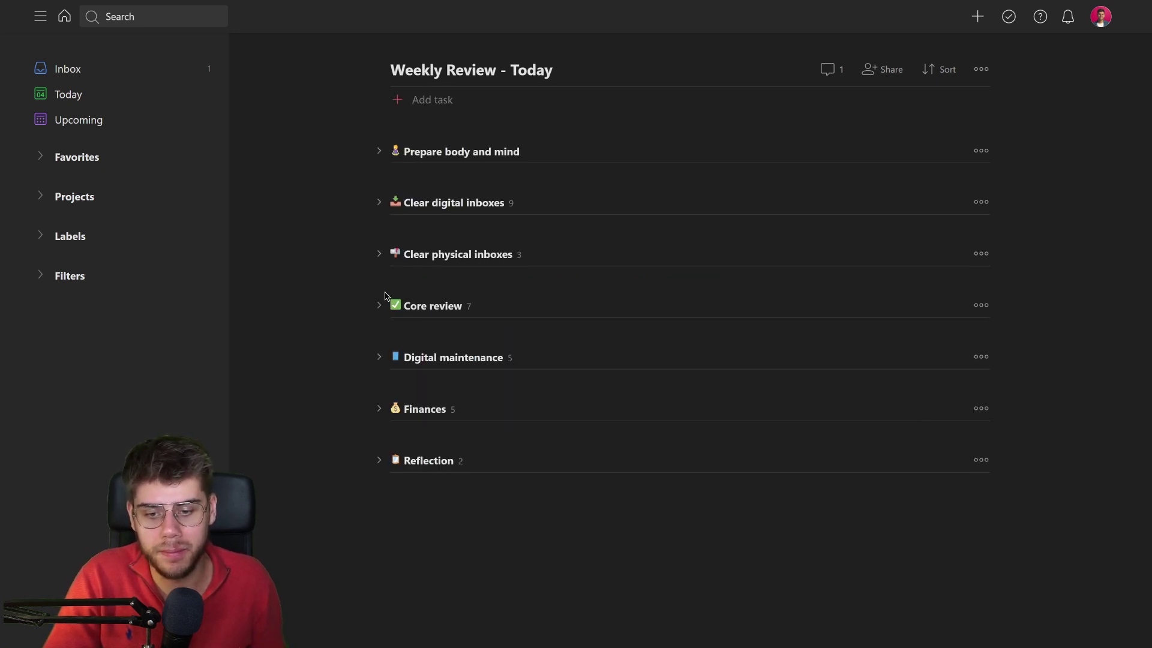
left_click(377, 460)
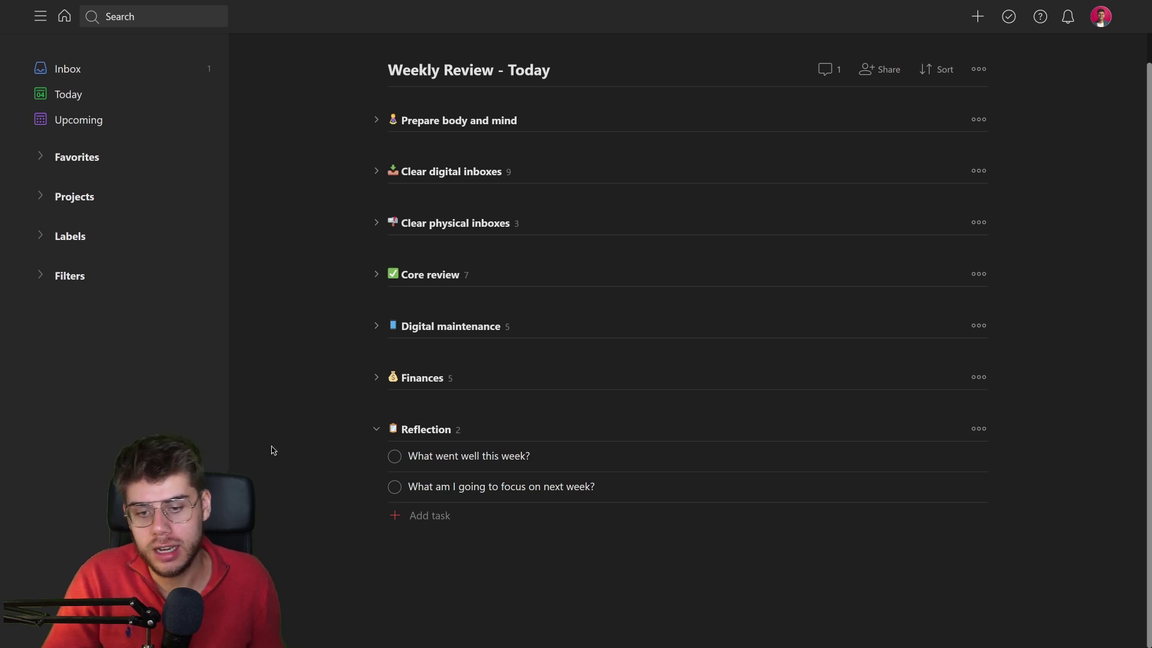
left_click(533, 459)
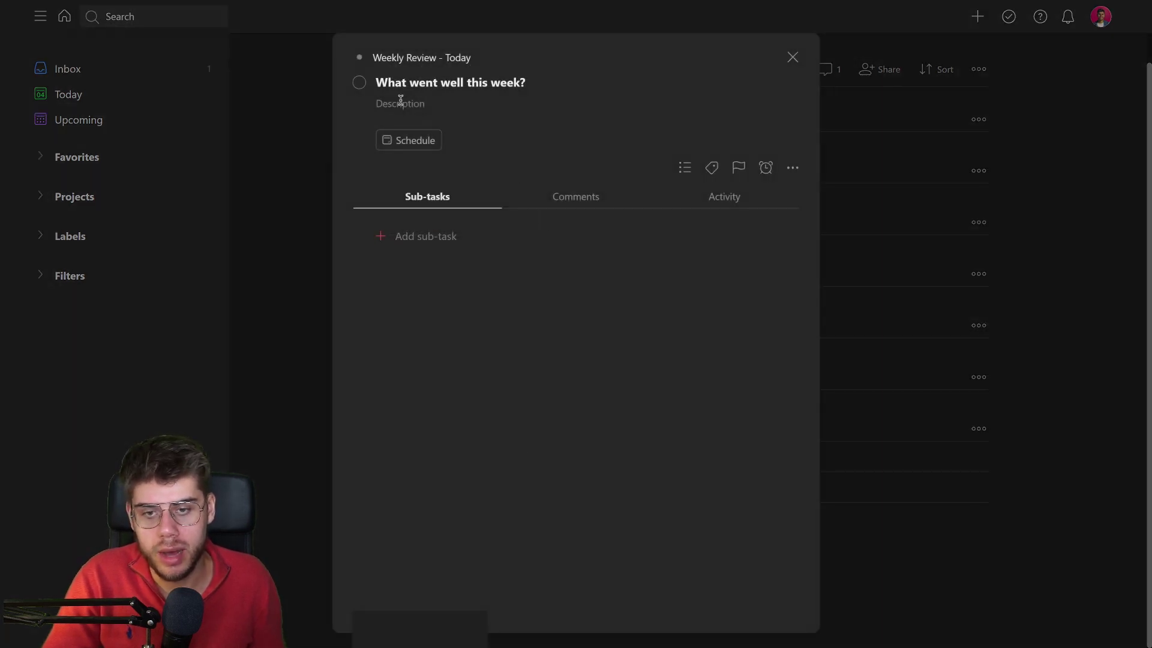
left_click(581, 197)
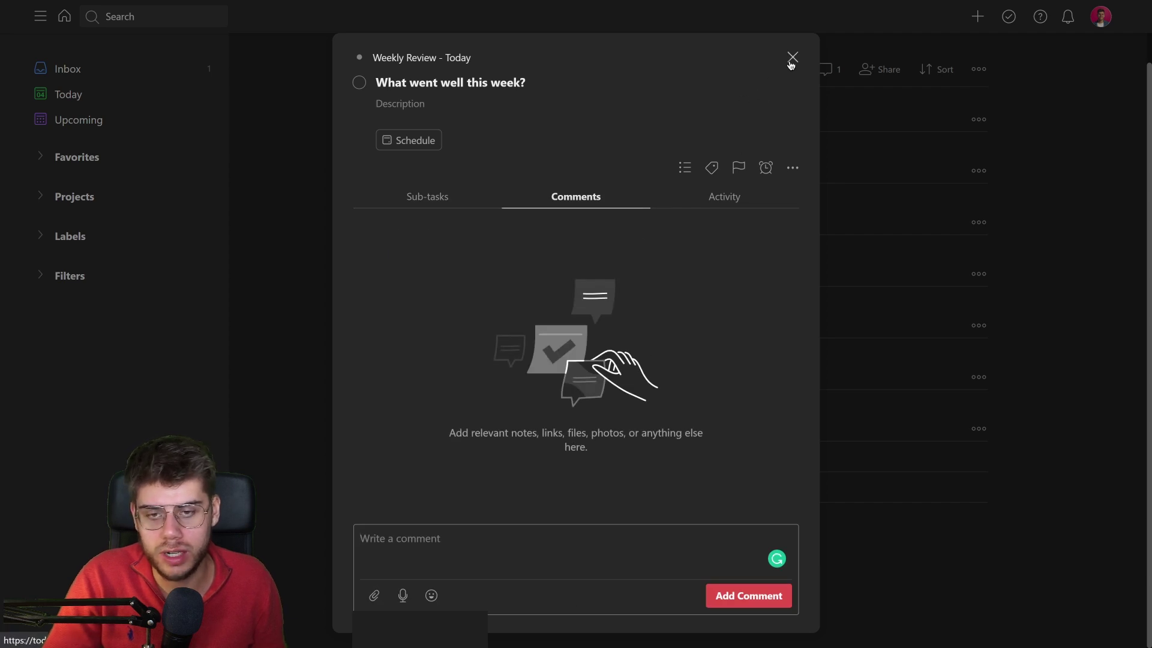
type("Write ")
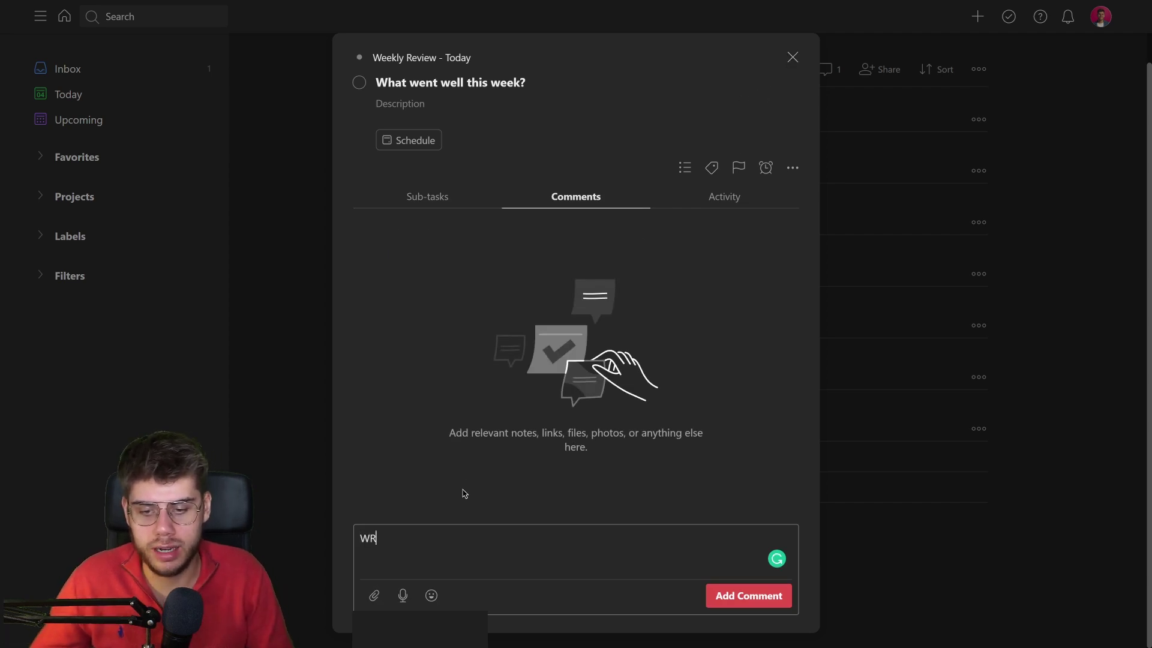
type("it here")
key("Return")
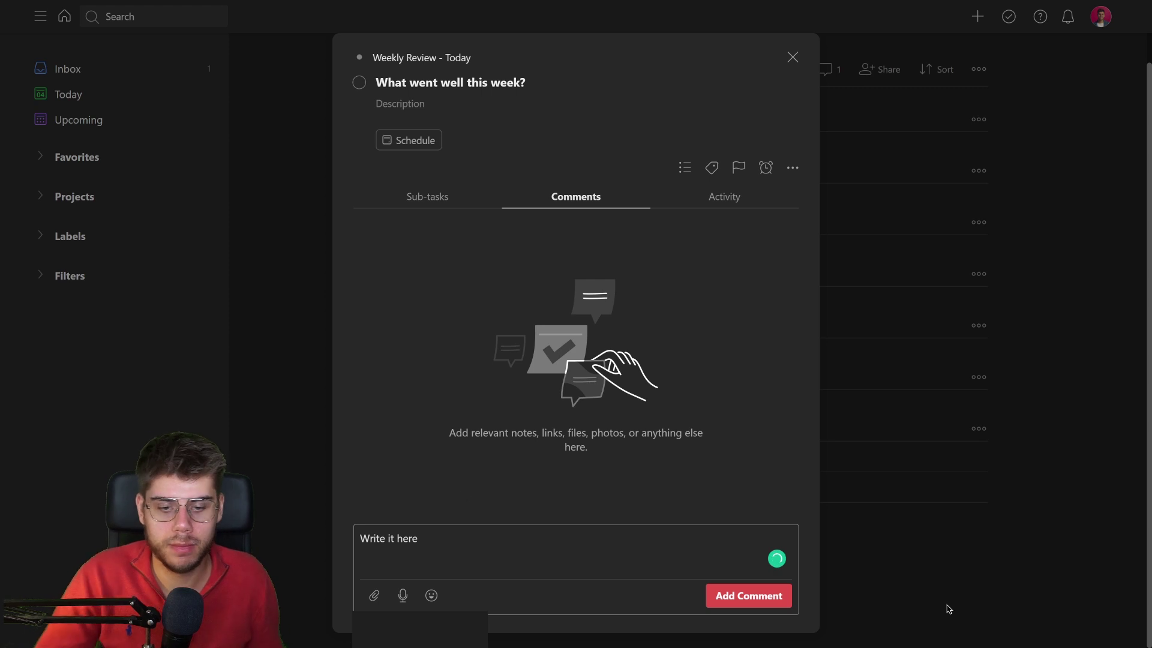
left_click(783, 598)
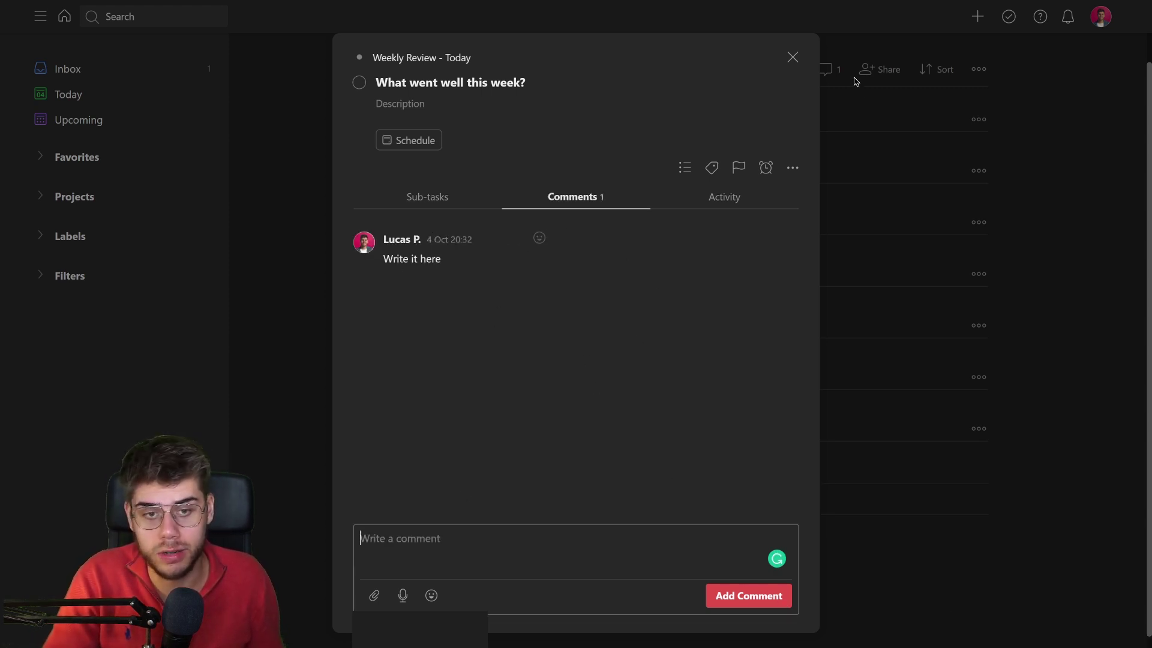
Close the task details, fold up the Reflection section, and bring up the Weekly Review project actions.
left_click(793, 58)
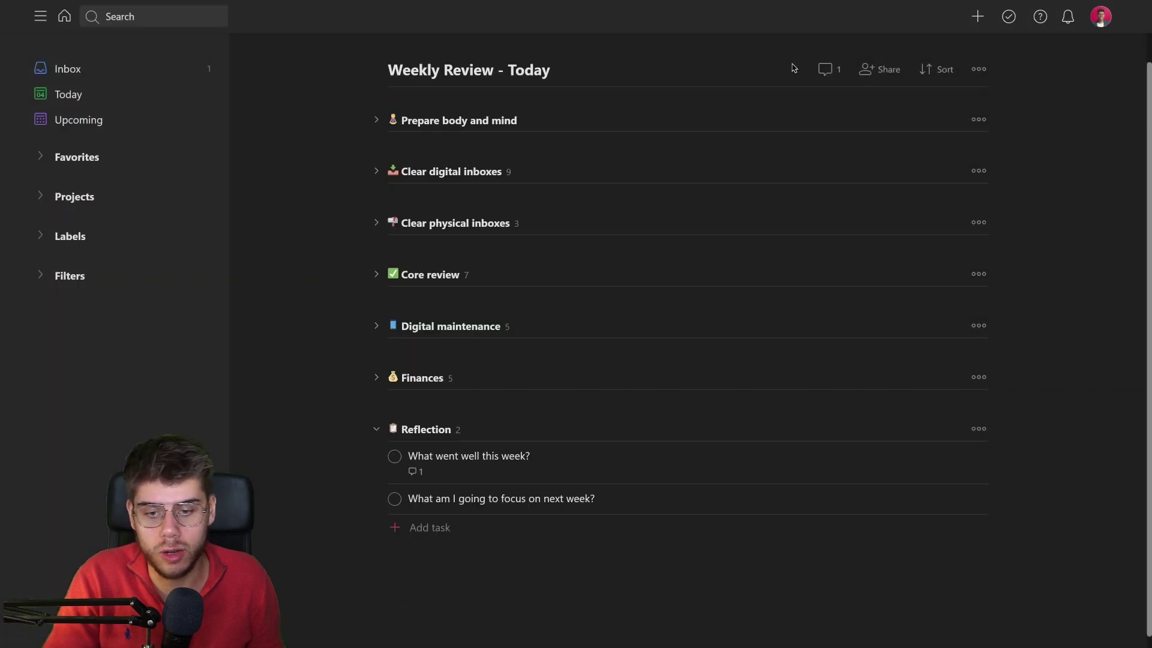
left_click(376, 430)
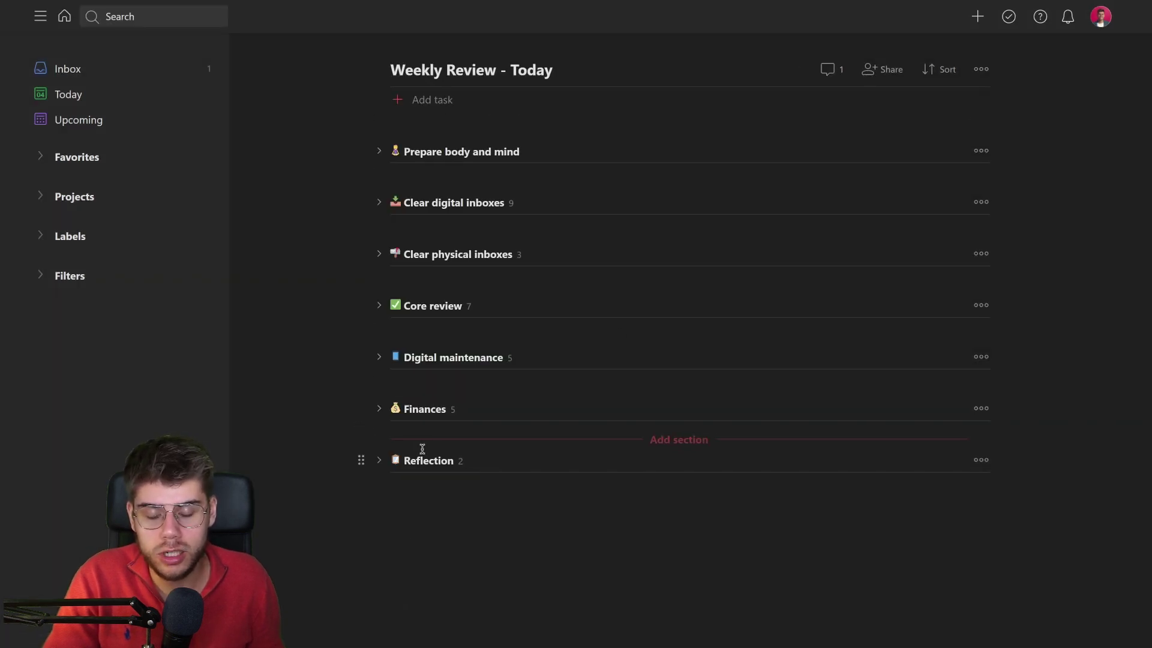
mouse_move(612, 178)
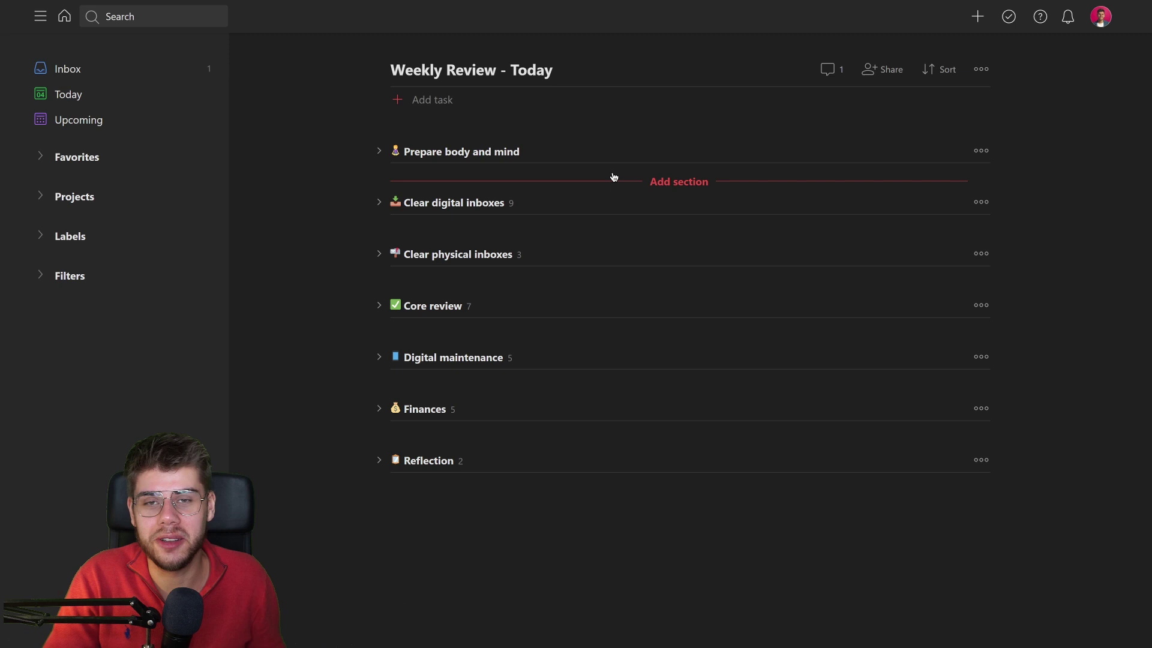
left_click(982, 69)
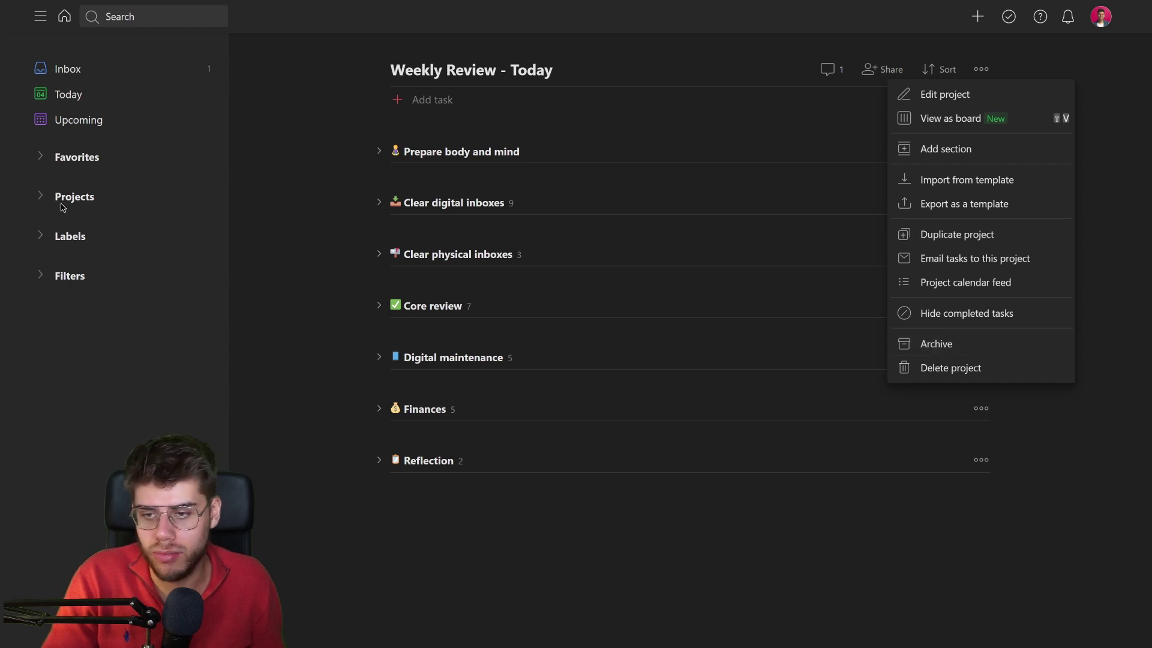
Archive 'Weekly Review - Today', then switch to Today (26 done, none left) with Projects expanded.
left_click(954, 349)
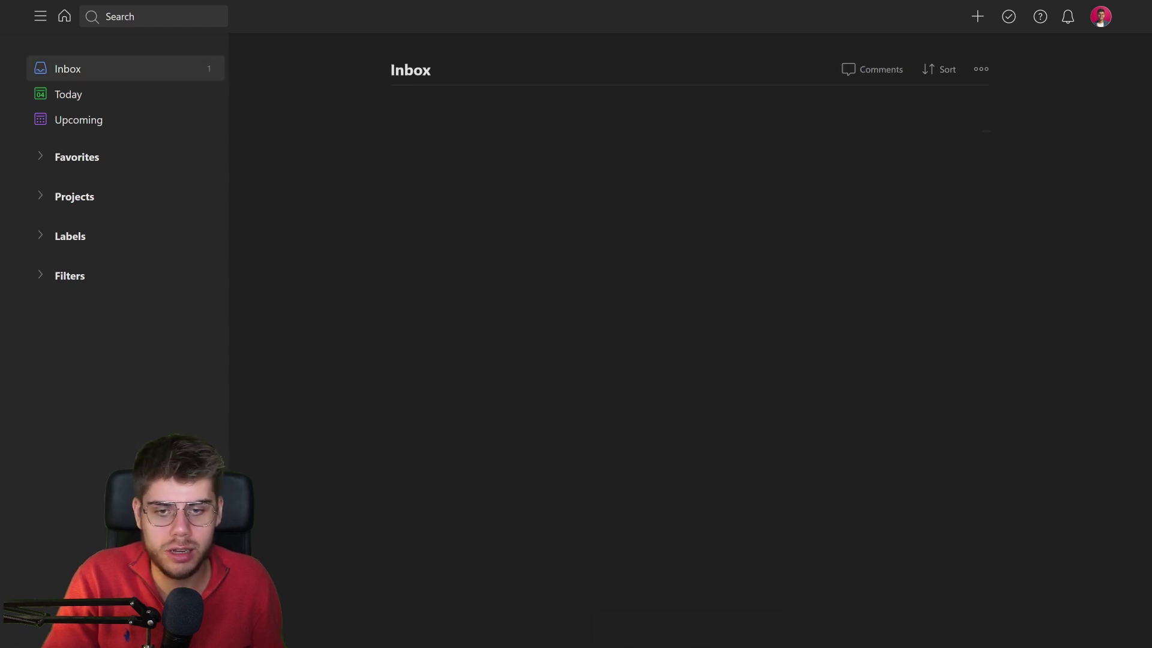
left_click(107, 96)
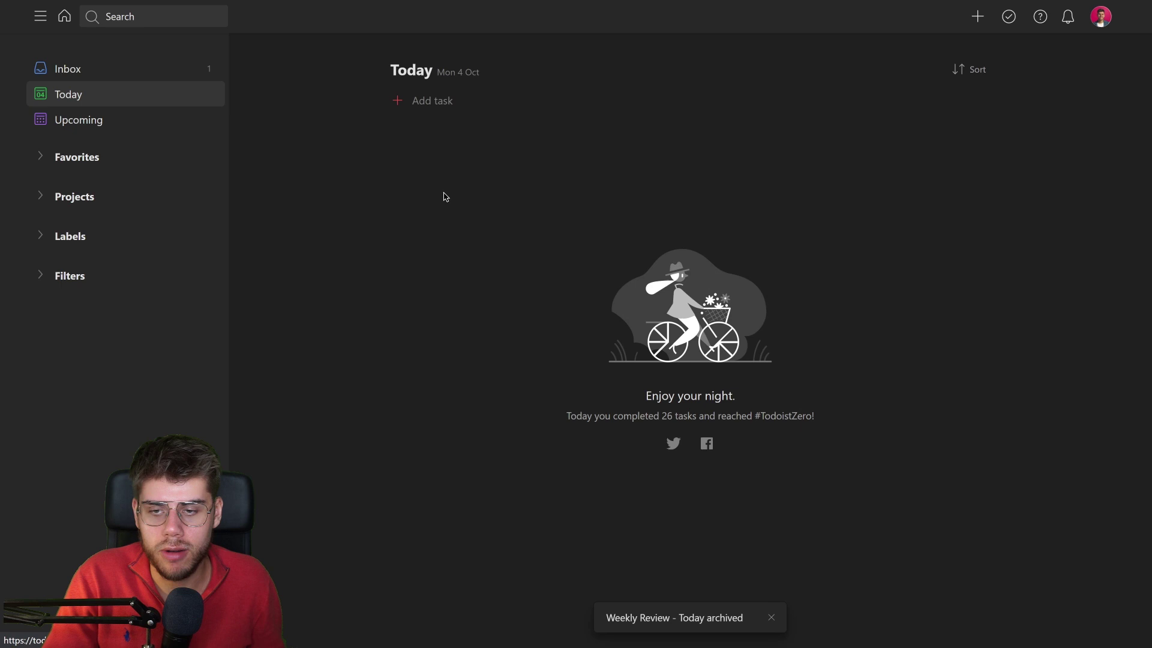
left_click(33, 196)
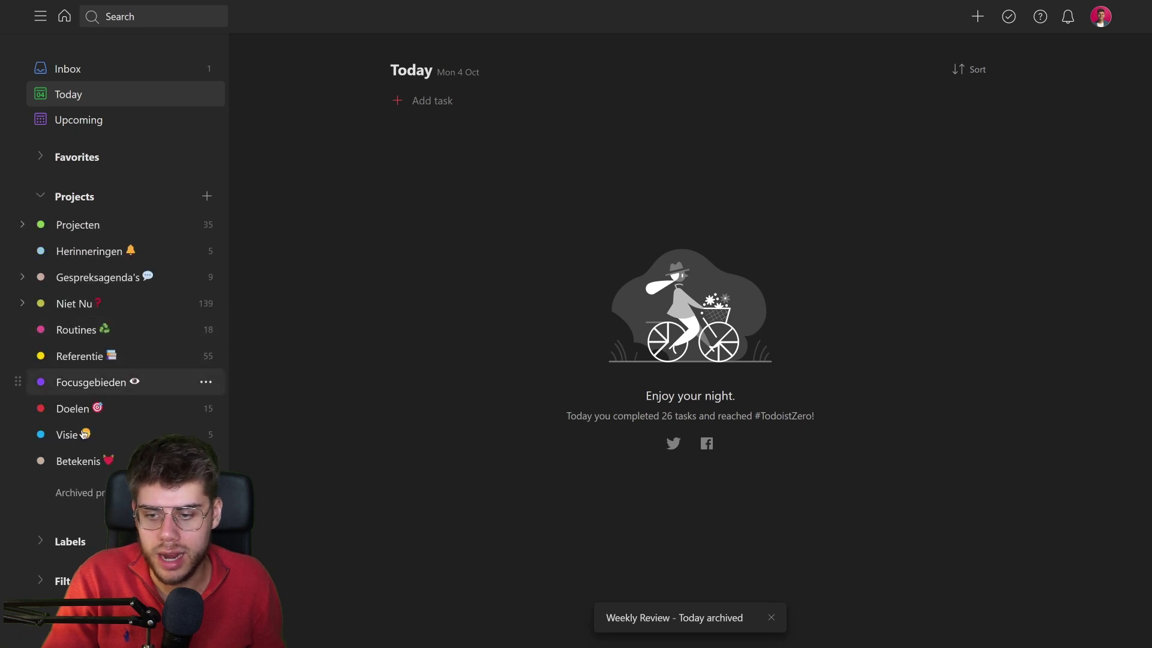